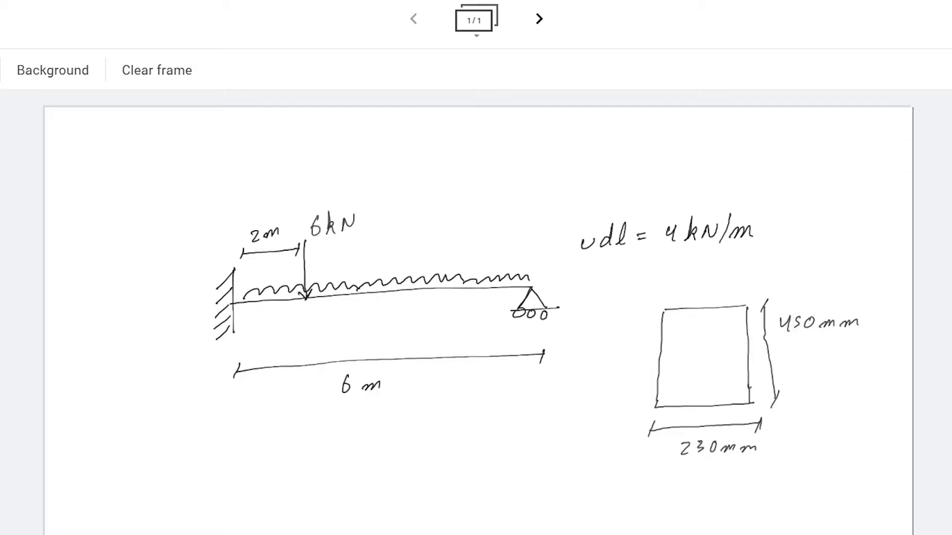
Step: Examine the beam sketch's supports, loads, span and cross-section dimensions, and switch to STAAD.Pro
{"action": "mouse_move", "coordinate": [253, 333]}
{"action": "left_mouse_down"}
{"action": "mouse_move", "coordinate": [582, 261]}
{"action": "mouse_move", "coordinate": [352, 336]}
{"action": "left_mouse_up"}
{"action": "mouse_move", "coordinate": [580, 262]}
{"action": "left_mouse_down"}
{"action": "mouse_move", "coordinate": [575, 255]}
{"action": "mouse_move", "coordinate": [646, 180]}
{"action": "mouse_move", "coordinate": [658, 261]}
{"action": "left_mouse_up"}
{"action": "mouse_move", "coordinate": [388, 228]}
{"action": "left_mouse_down"}
{"action": "mouse_move", "coordinate": [383, 212]}
{"action": "mouse_move", "coordinate": [297, 185]}
{"action": "mouse_move", "coordinate": [336, 293]}
{"action": "mouse_move", "coordinate": [370, 186]}
{"action": "left_mouse_up"}
{"action": "mouse_move", "coordinate": [887, 283]}
{"action": "left_mouse_down"}
{"action": "mouse_move", "coordinate": [867, 293]}
{"action": "mouse_move", "coordinate": [782, 289]}
{"action": "mouse_move", "coordinate": [862, 329]}
{"action": "left_mouse_up"}
{"action": "mouse_move", "coordinate": [738, 466]}
{"action": "left_mouse_down"}
{"action": "mouse_move", "coordinate": [650, 437]}
{"action": "mouse_move", "coordinate": [739, 468]}
{"action": "left_mouse_up"}
{"action": "key", "text": "super+Tab"}
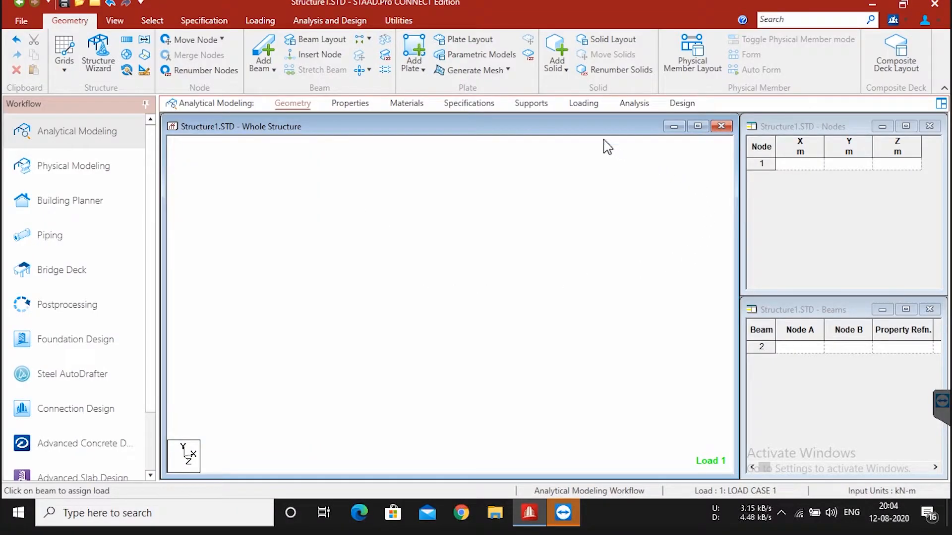
Step: Create node 1 at the origin and node 2 at X = 6 m in the node coordinates table
{"action": "left_click", "coordinate": [807, 163]}
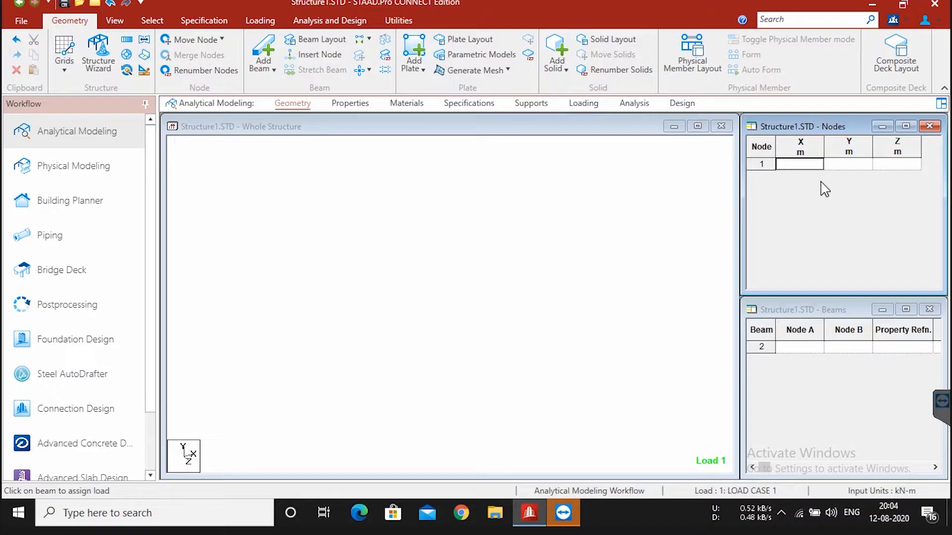
{"action": "type", "text": "0"}
{"action": "key", "text": "Tab"}
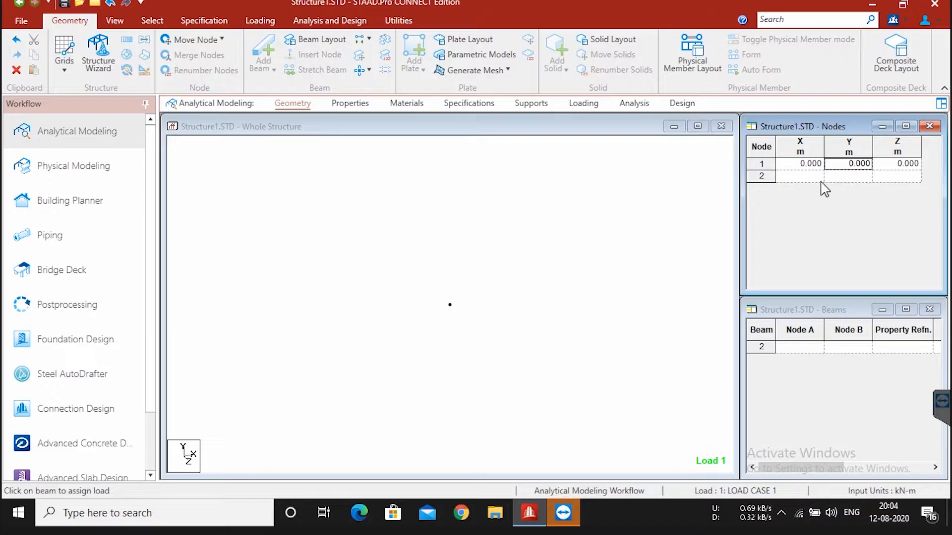
{"action": "left_click", "coordinate": [818, 179]}
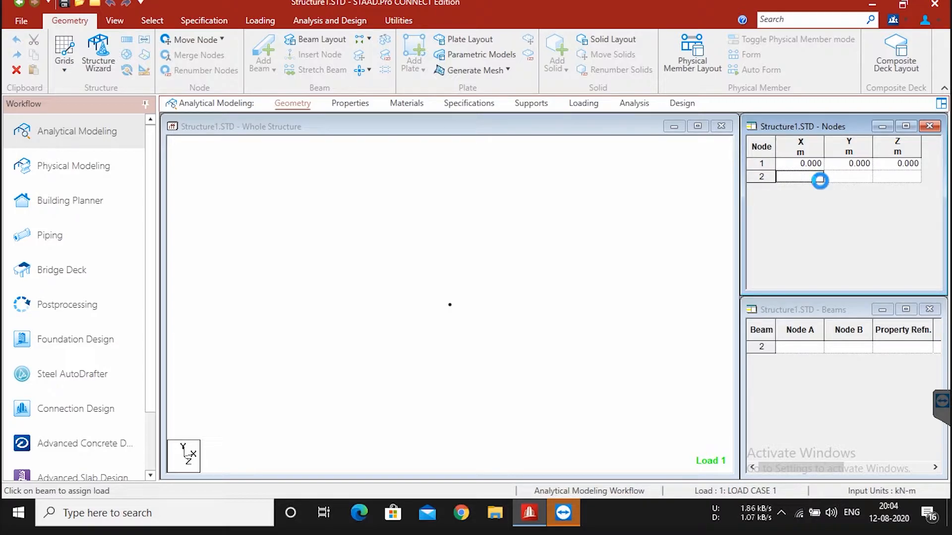
{"action": "type", "text": "6"}
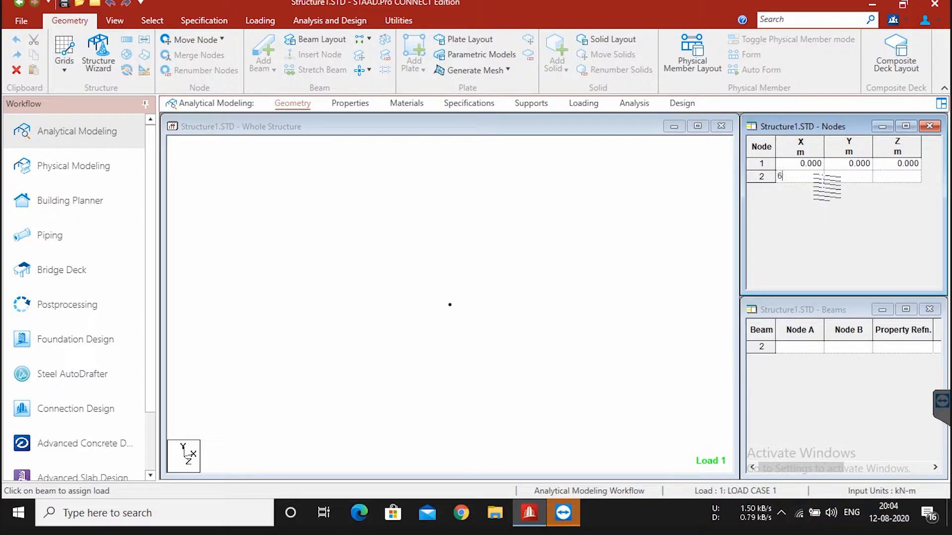
{"action": "key", "text": "Tab"}
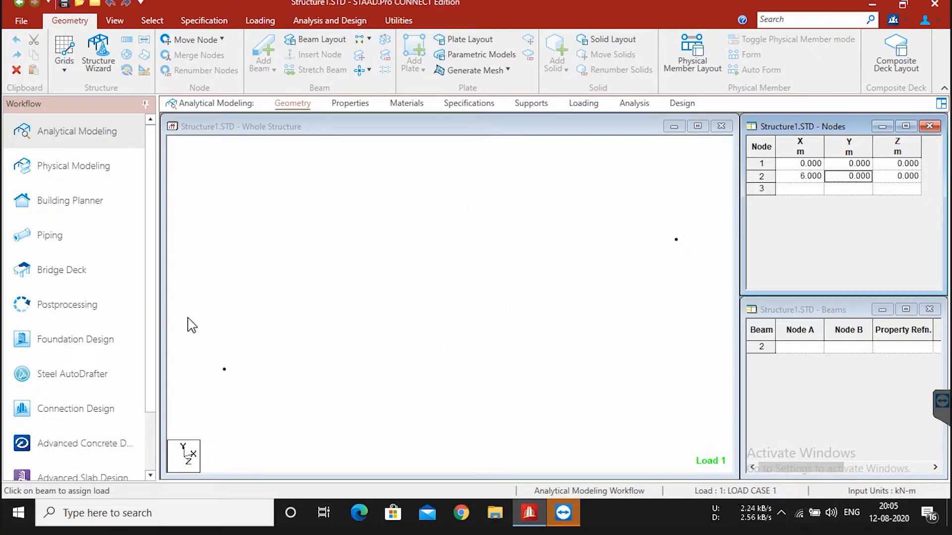
Step: Create a beam running from node 1 to node 2 in the beams table
{"action": "left_click", "coordinate": [830, 318]}
{"action": "left_click", "coordinate": [803, 348]}
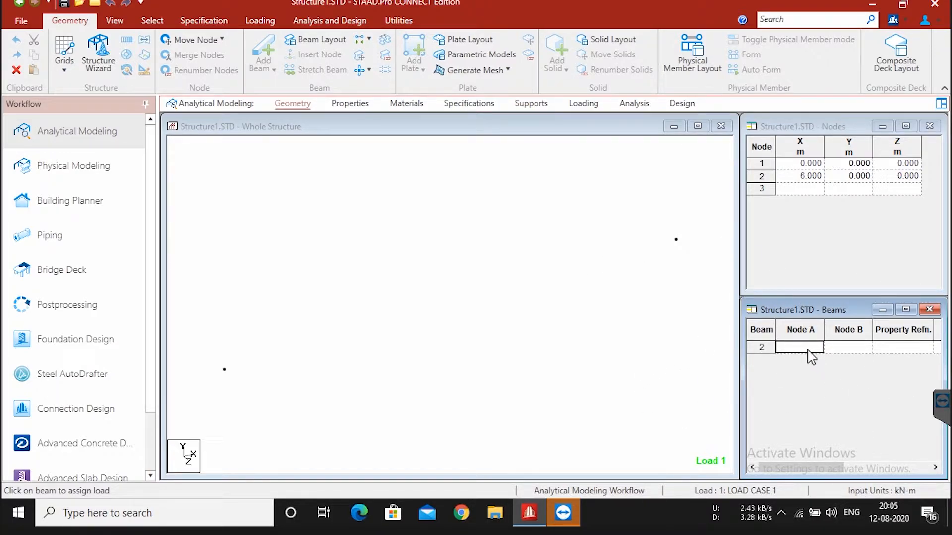
{"action": "type", "text": "1"}
{"action": "key", "text": "Tab"}
{"action": "type", "text": "2"}
{"action": "key", "text": "Tab"}
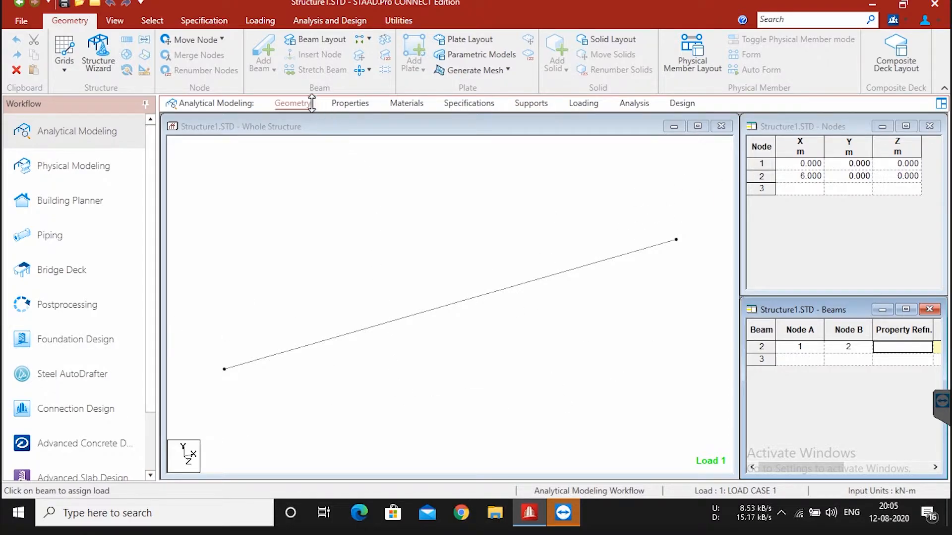
{"action": "left_click", "coordinate": [889, 446]}
{"action": "left_click", "coordinate": [925, 333]}
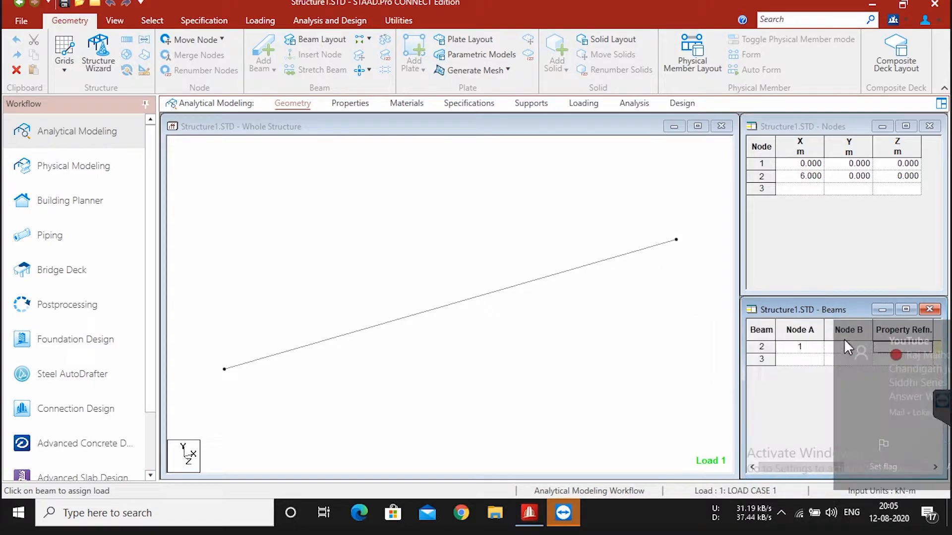
Step: Define a rectangular concrete section with YD 0.45 m and ZD 0.23 m and add it to the structure's properties
{"action": "left_click", "coordinate": [342, 107]}
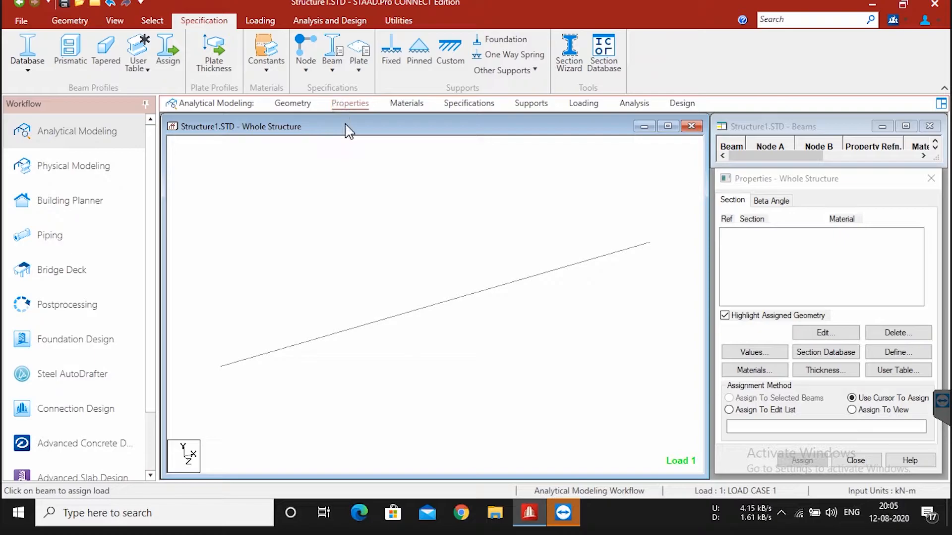
{"action": "left_click", "coordinate": [843, 290]}
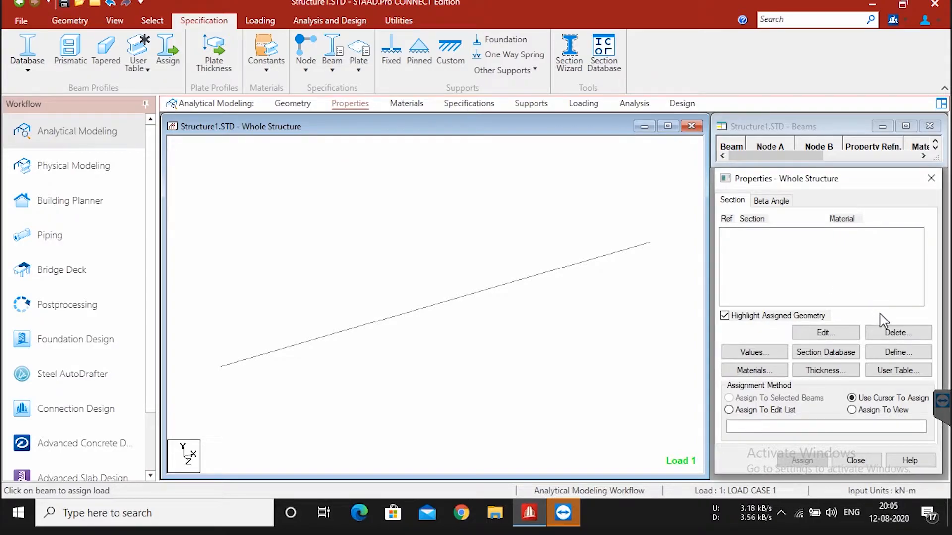
{"action": "left_click", "coordinate": [882, 353]}
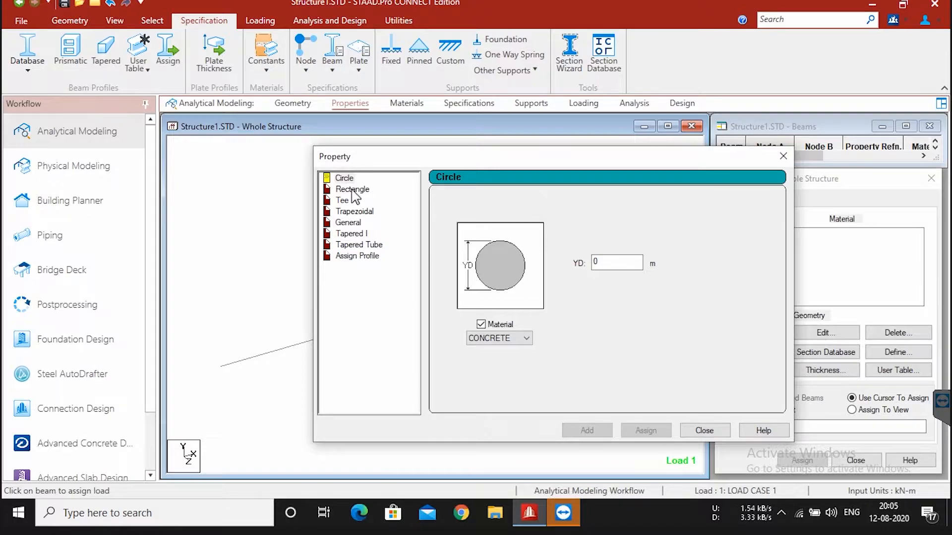
{"action": "left_click", "coordinate": [352, 189]}
{"action": "left_click", "coordinate": [620, 253]}
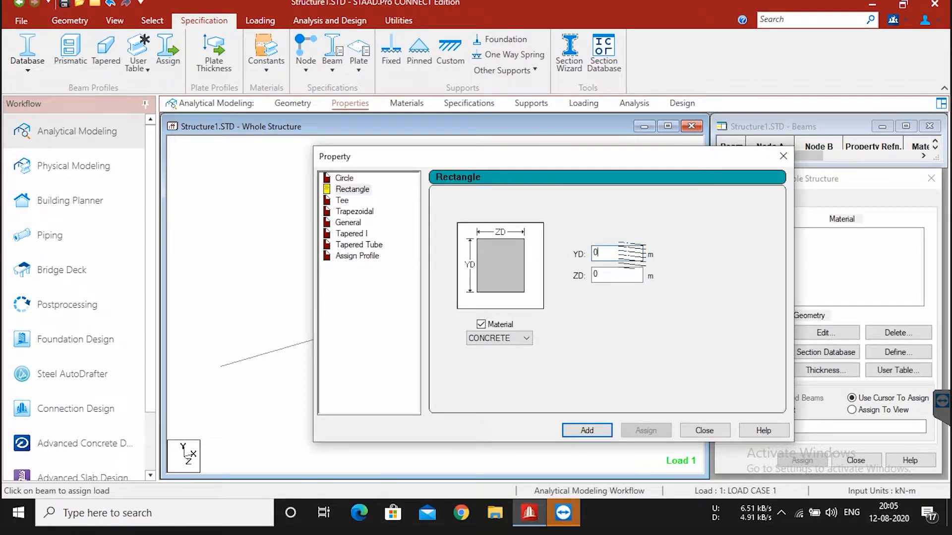
{"action": "key", "text": "BackSpace"}
{"action": "type", "text": "0.45"}
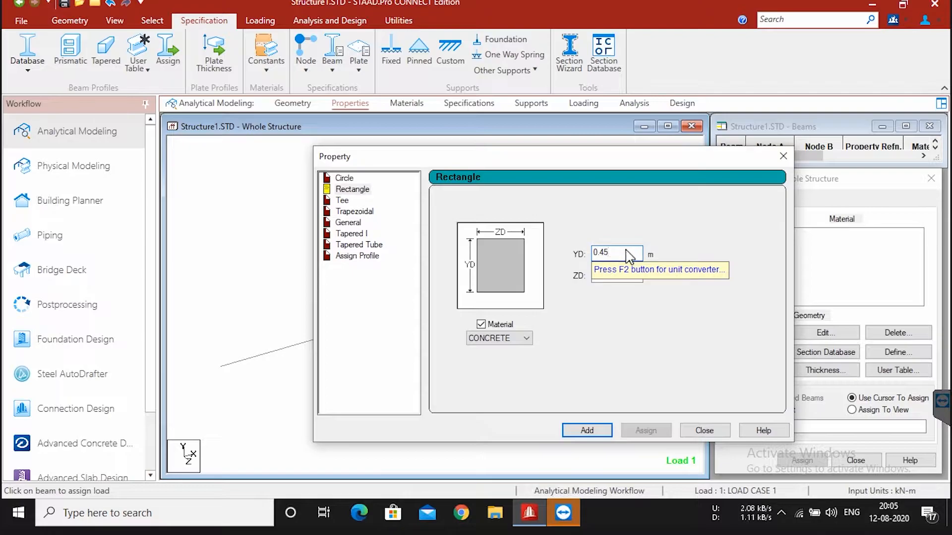
{"action": "left_click", "coordinate": [630, 276]}
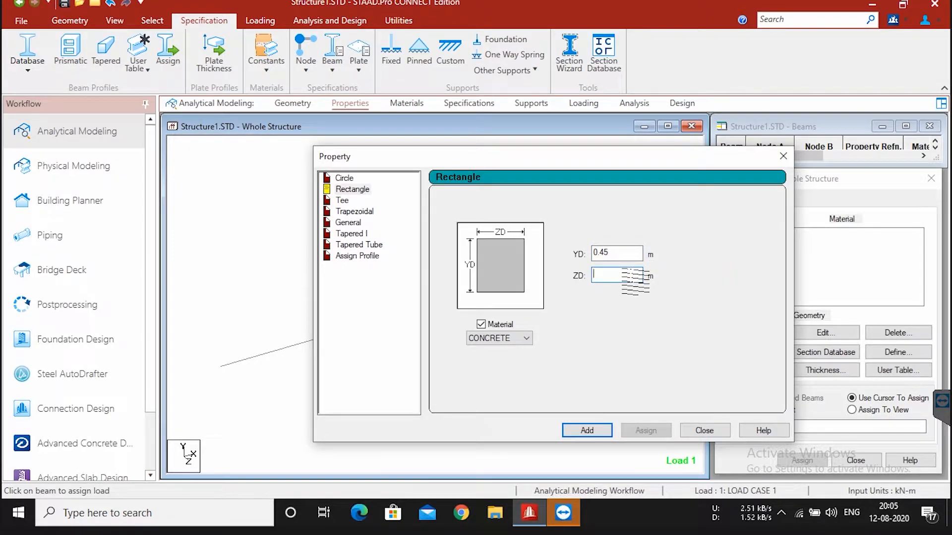
{"action": "type", "text": "0.2"}
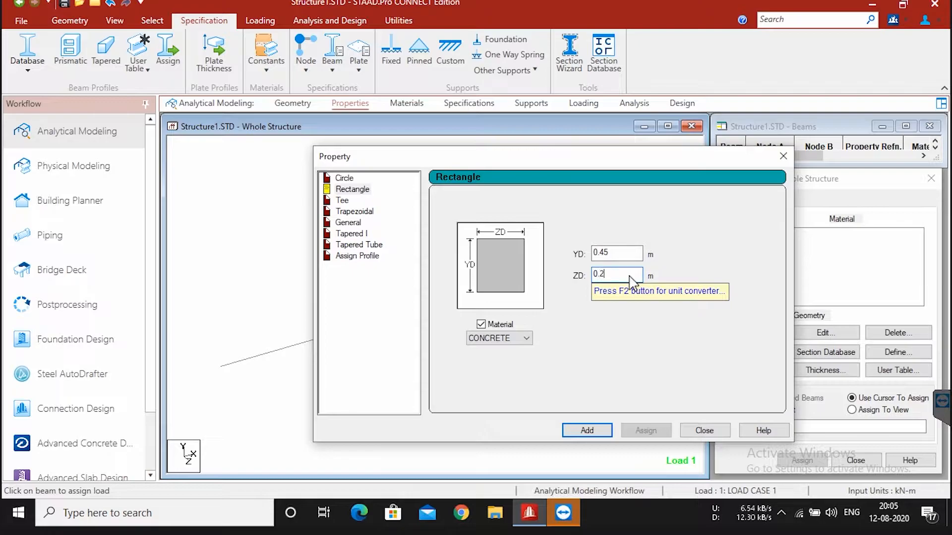
{"action": "type", "text": "3"}
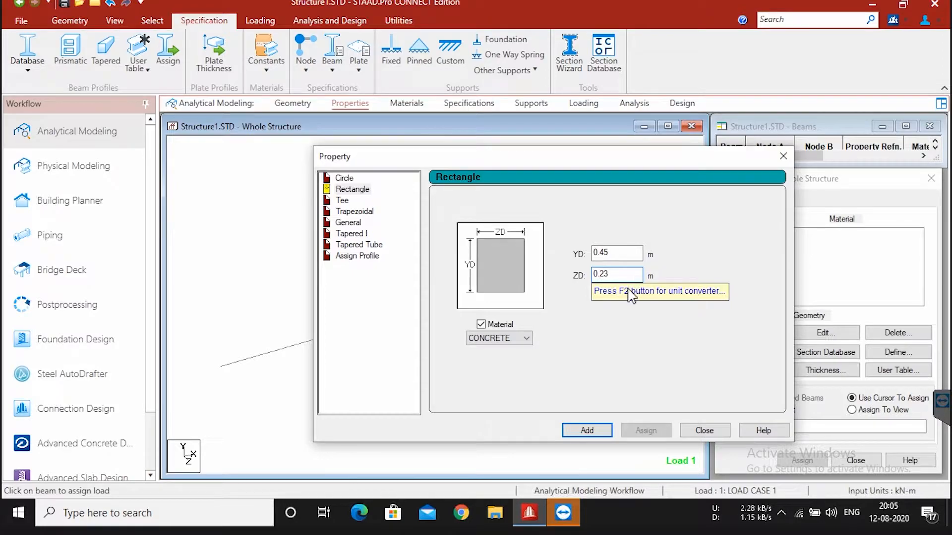
{"action": "left_click", "coordinate": [576, 436]}
{"action": "left_click", "coordinate": [699, 430]}
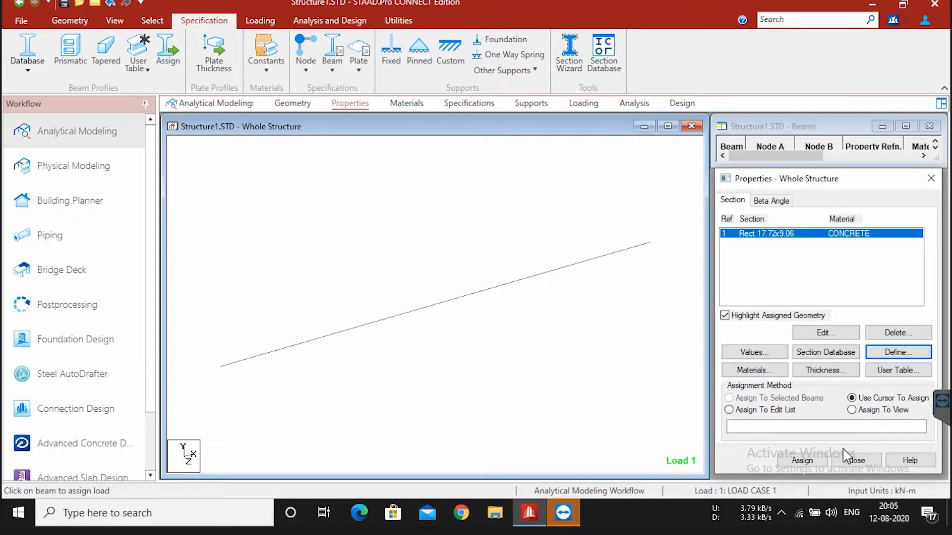
Step: Assign the rectangular concrete section to the beam using the cursor and close the properties
{"action": "left_click", "coordinate": [803, 463]}
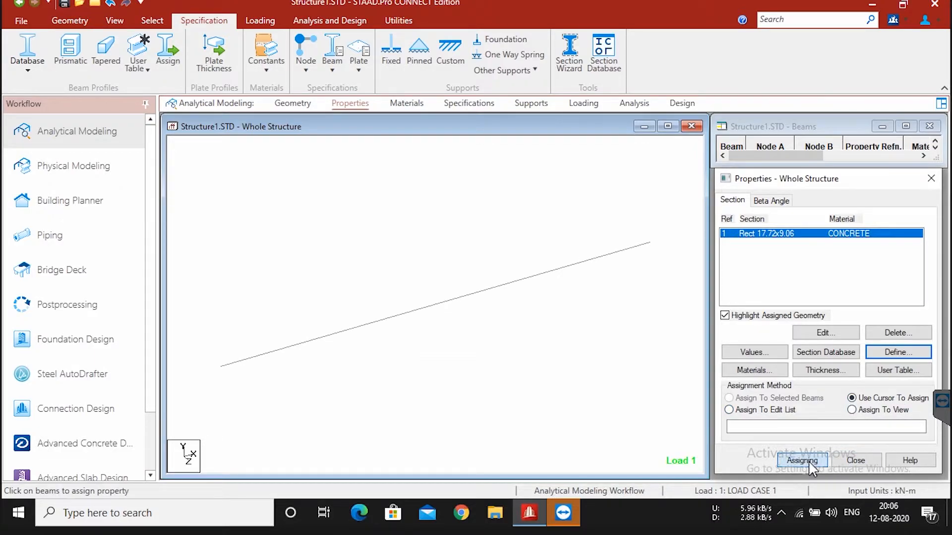
{"action": "left_click", "coordinate": [491, 288]}
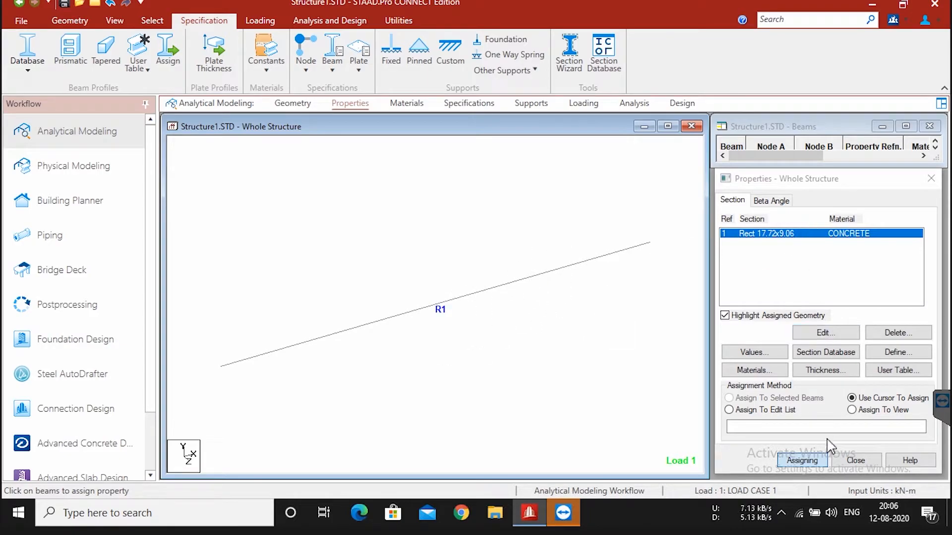
{"action": "left_click", "coordinate": [862, 460]}
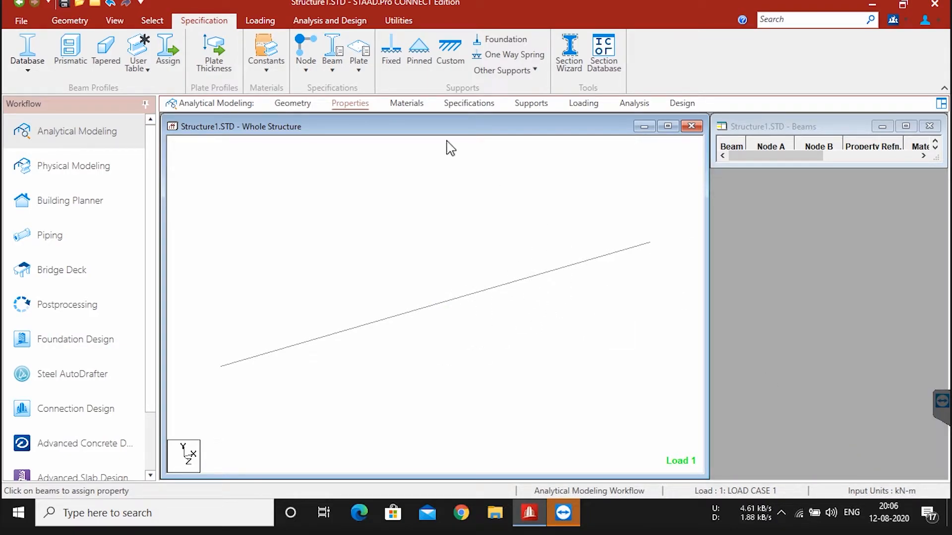
Step: Assign the CONCRETE isotropic material to the selected beam
{"action": "left_click", "coordinate": [416, 103]}
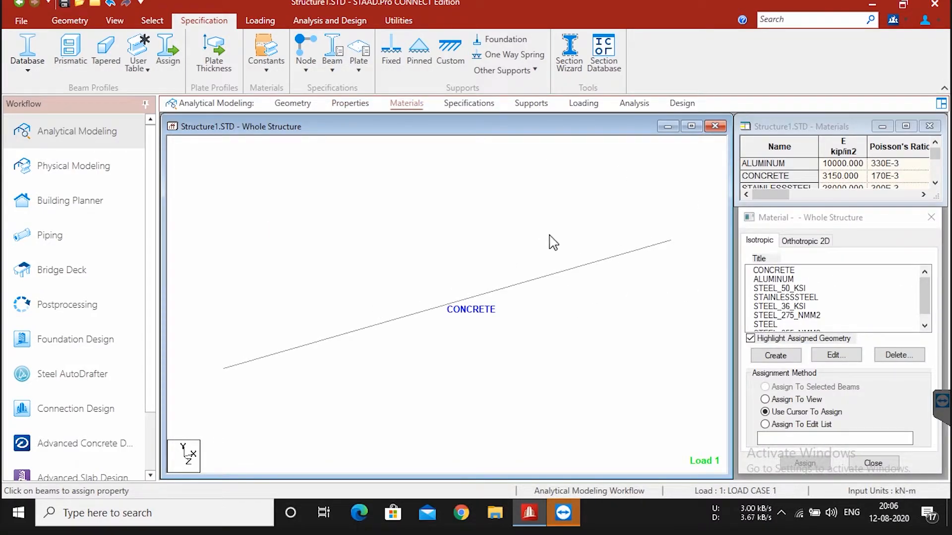
{"action": "left_click", "coordinate": [789, 272]}
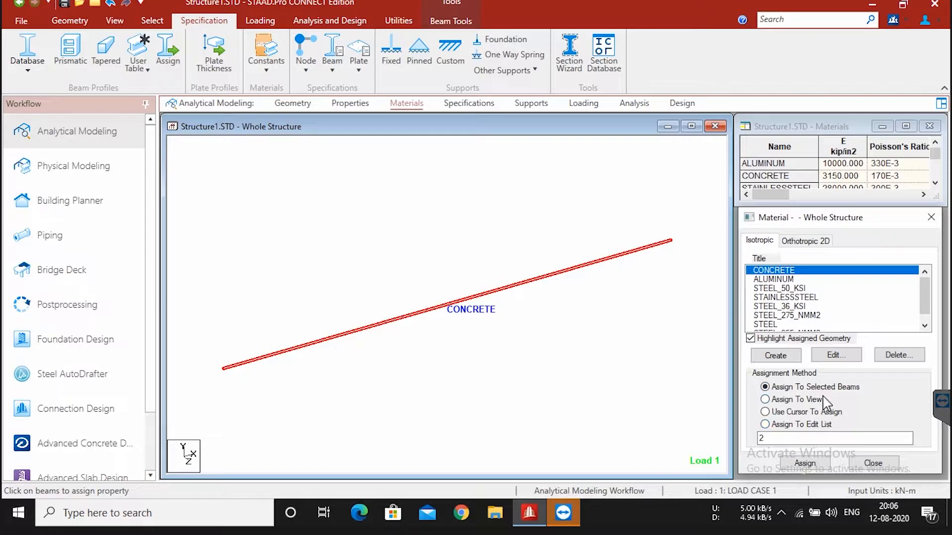
{"action": "left_click", "coordinate": [804, 463]}
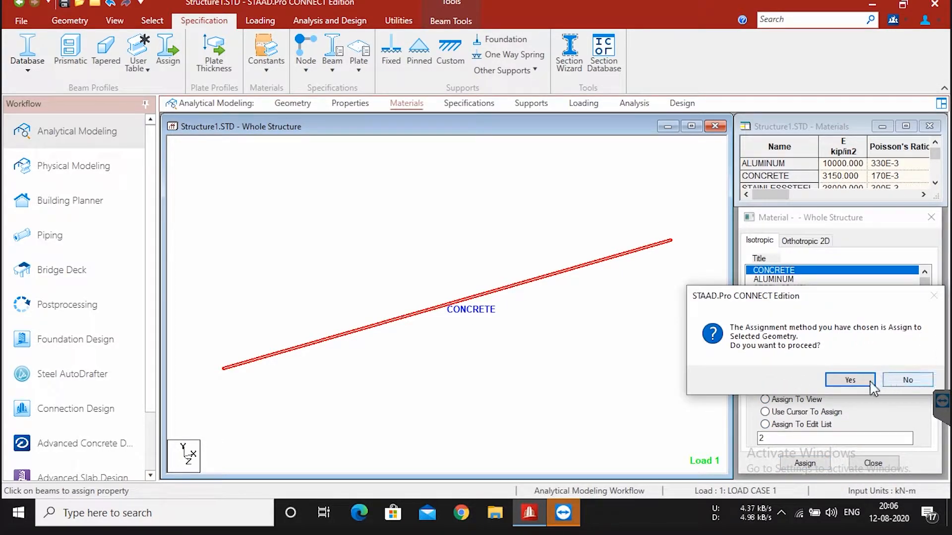
{"action": "left_click", "coordinate": [853, 381]}
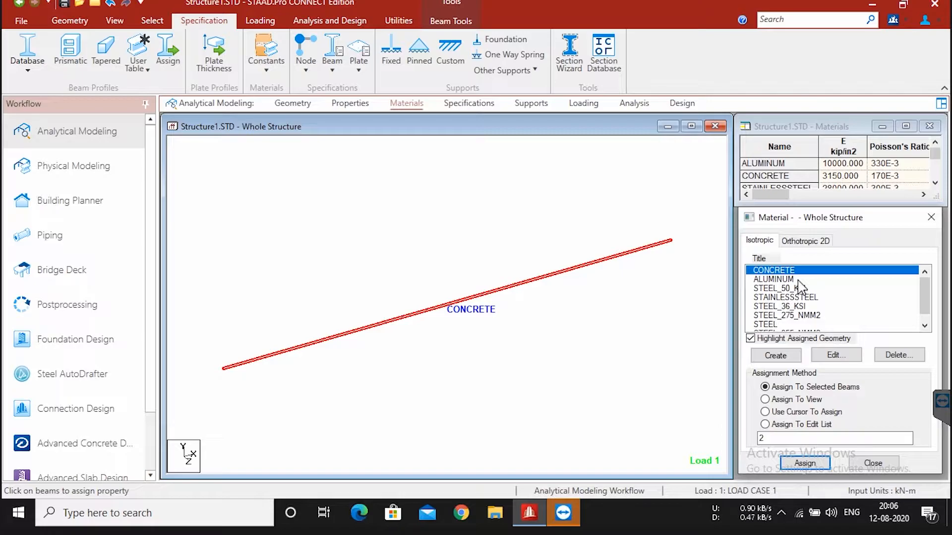
Step: Inspect the CONCRETE material's properties and the blank form for a new isotropic material, leaving both without changes
{"action": "left_click", "coordinate": [848, 355]}
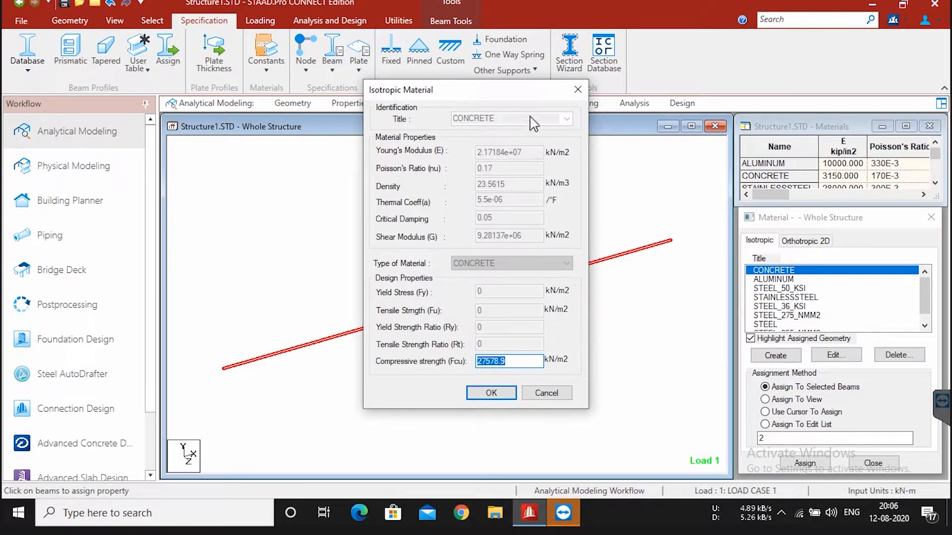
{"action": "left_click", "coordinate": [578, 89]}
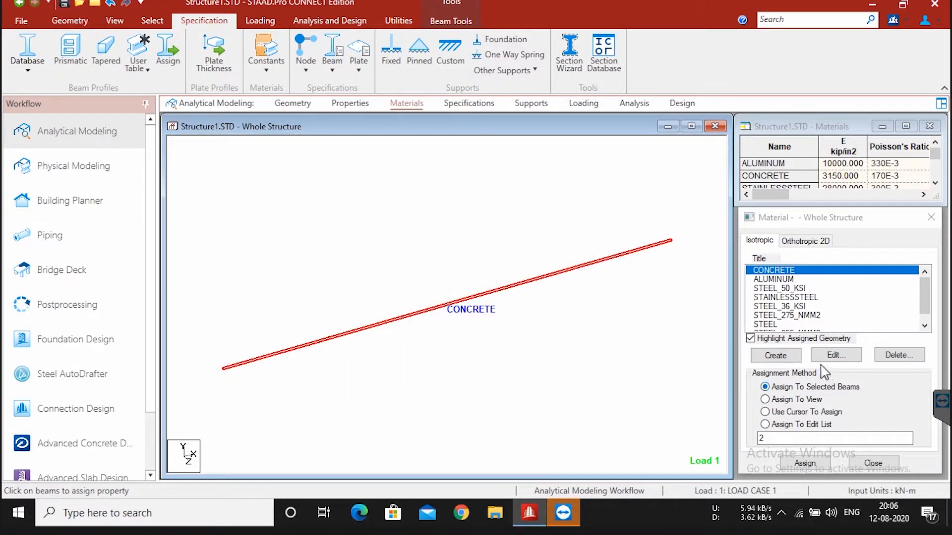
{"action": "left_click", "coordinate": [775, 355]}
{"action": "left_click", "coordinate": [513, 152]}
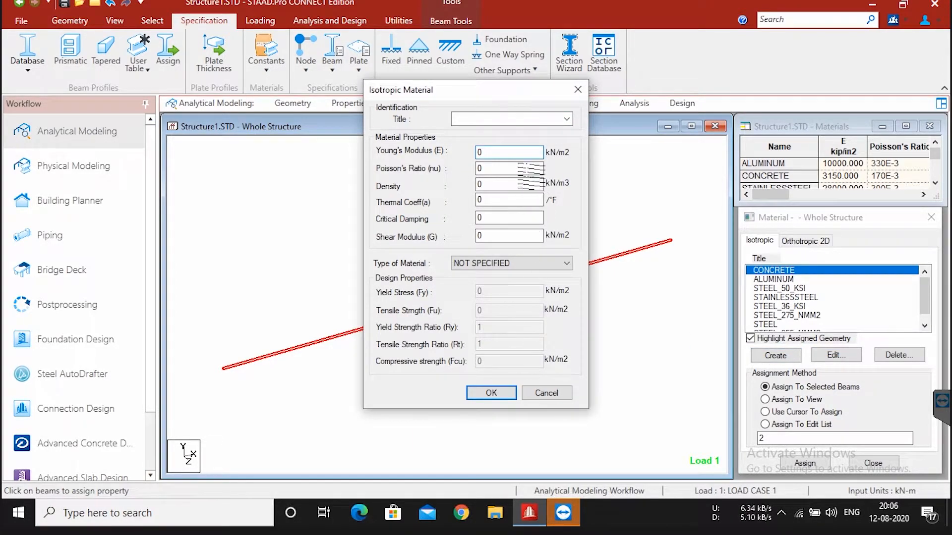
{"action": "left_click", "coordinate": [548, 393]}
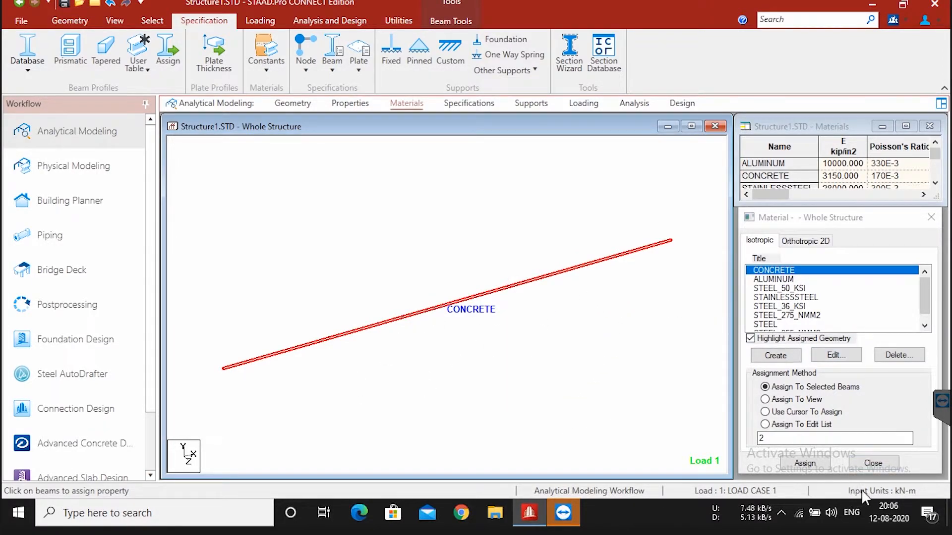
{"action": "left_click", "coordinate": [873, 463]}
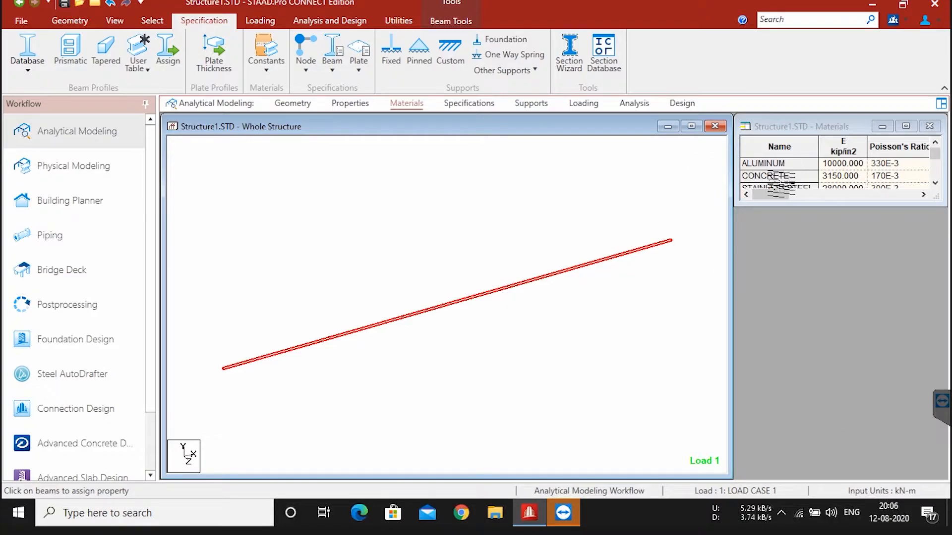
Step: Open the support settings for the whole structure, checking the beam's end support types in the whiteboard sketch before returning to STAAD.Pro
{"action": "left_click", "coordinate": [471, 103]}
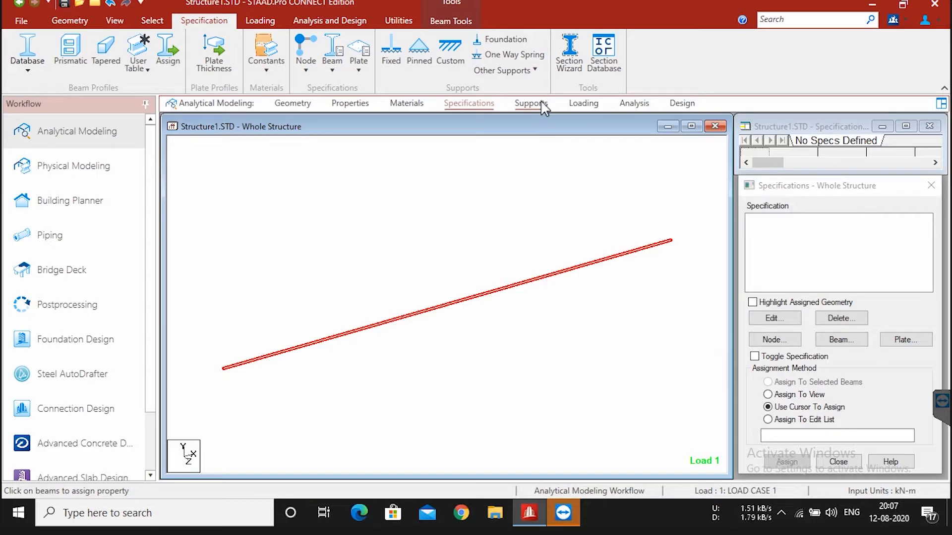
{"action": "left_click", "coordinate": [544, 104]}
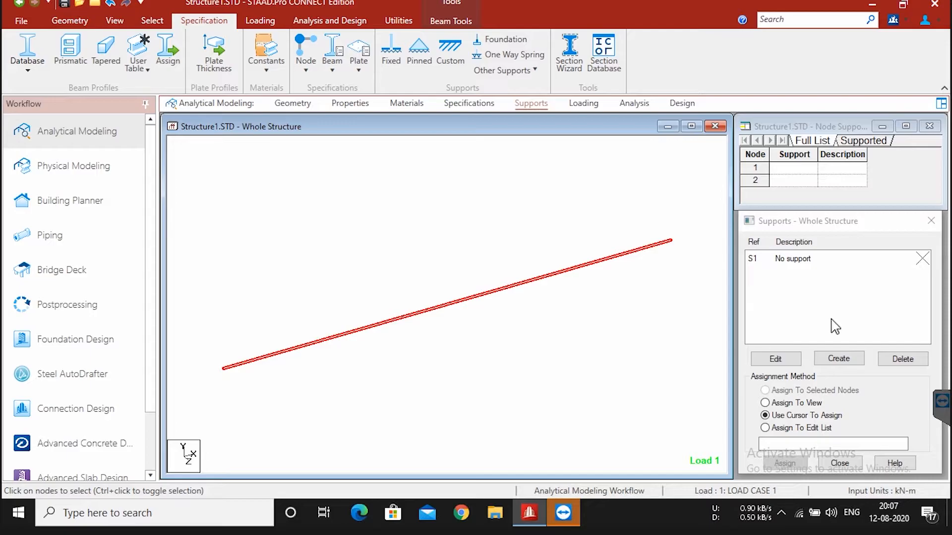
{"action": "key", "text": "super+Tab"}
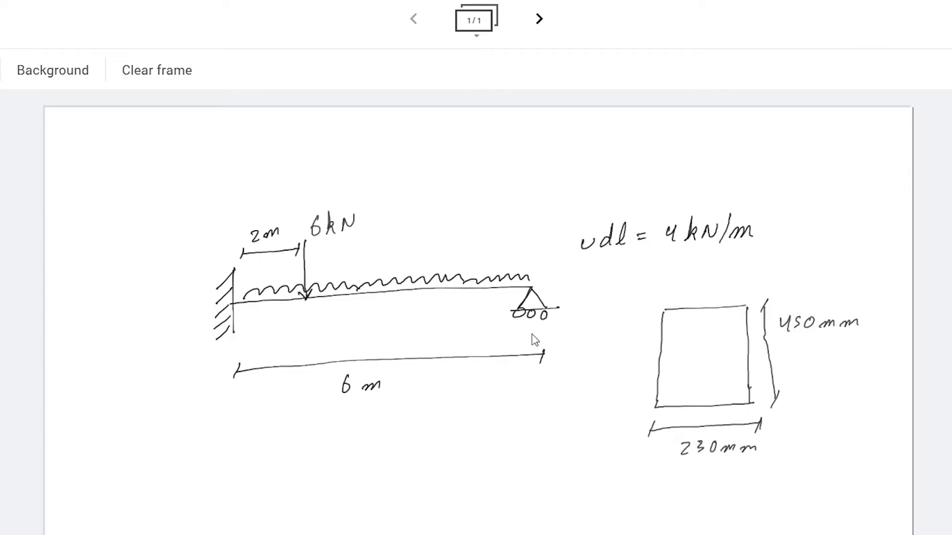
{"action": "mouse_move", "coordinate": [545, 316]}
{"action": "left_mouse_down"}
{"action": "mouse_move", "coordinate": [530, 309]}
{"action": "mouse_move", "coordinate": [542, 306]}
{"action": "mouse_move", "coordinate": [512, 305]}
{"action": "mouse_move", "coordinate": [542, 299]}
{"action": "mouse_move", "coordinate": [530, 281]}
{"action": "left_mouse_up"}
{"action": "key", "text": "super+Tab"}
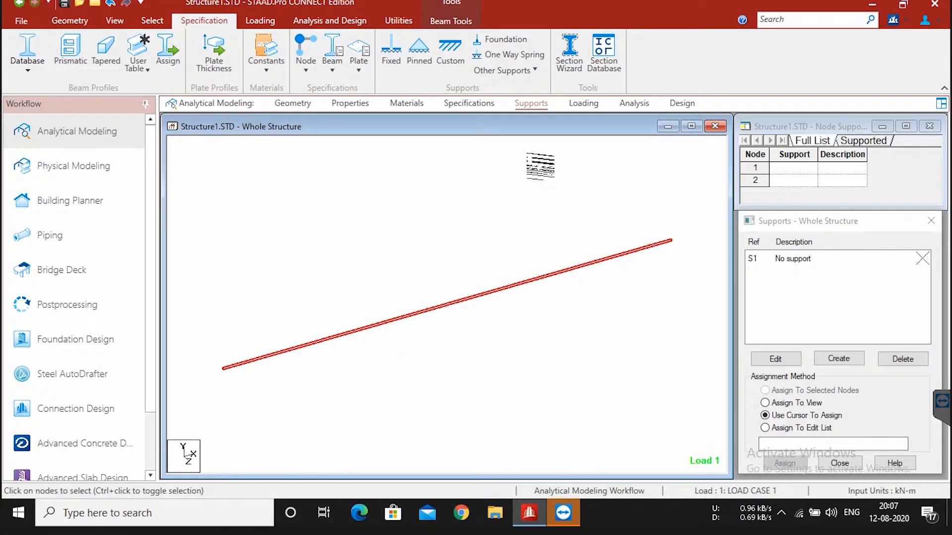
{"action": "left_click", "coordinate": [789, 291]}
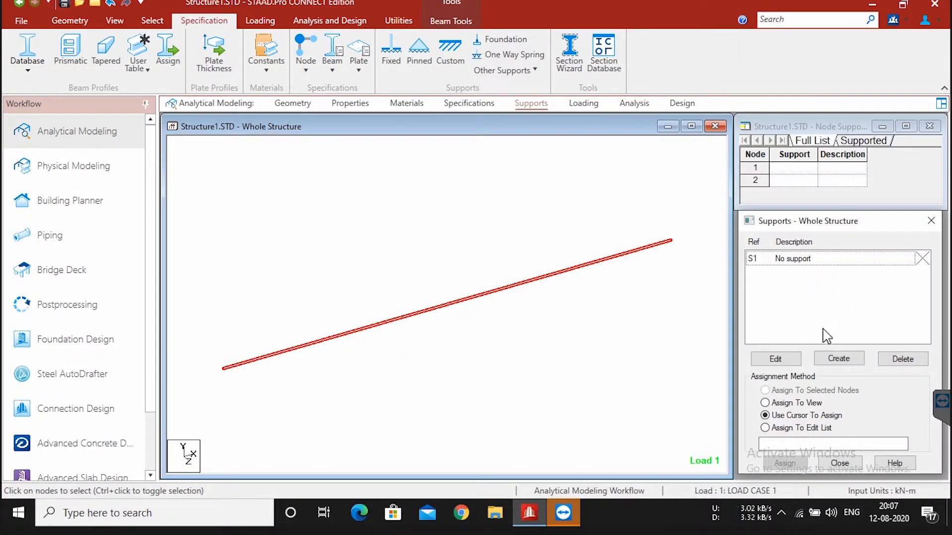
Step: Create two support types for the structure, one fixed and one pinned
{"action": "left_click", "coordinate": [851, 360]}
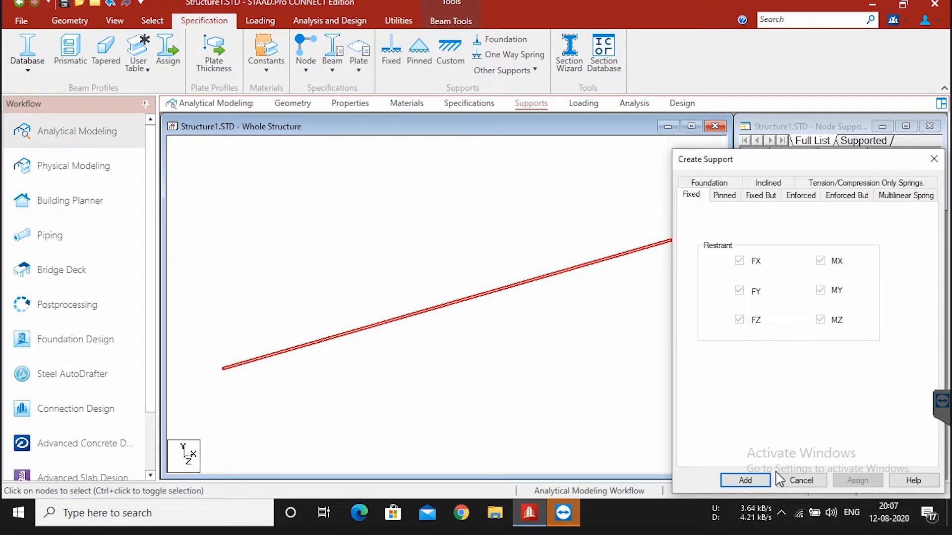
{"action": "left_click", "coordinate": [746, 480]}
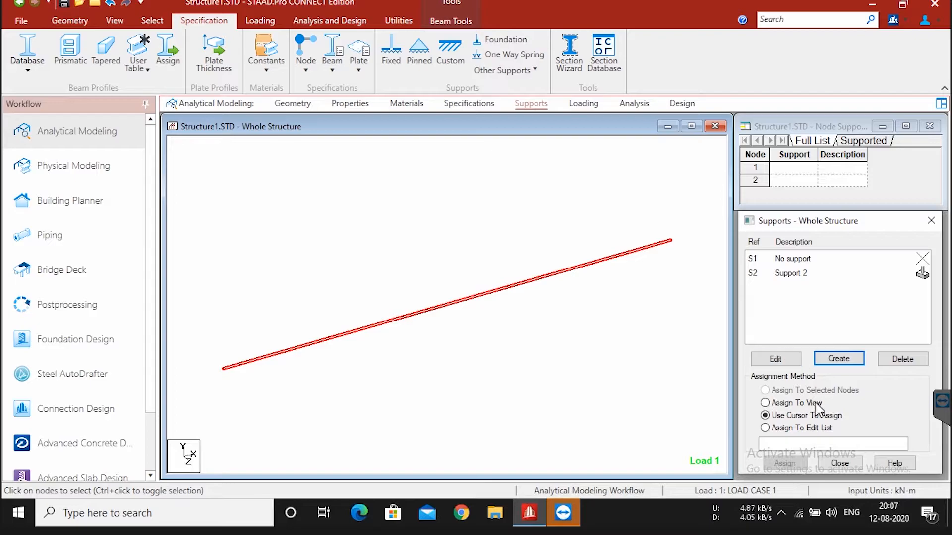
{"action": "left_click", "coordinate": [839, 360]}
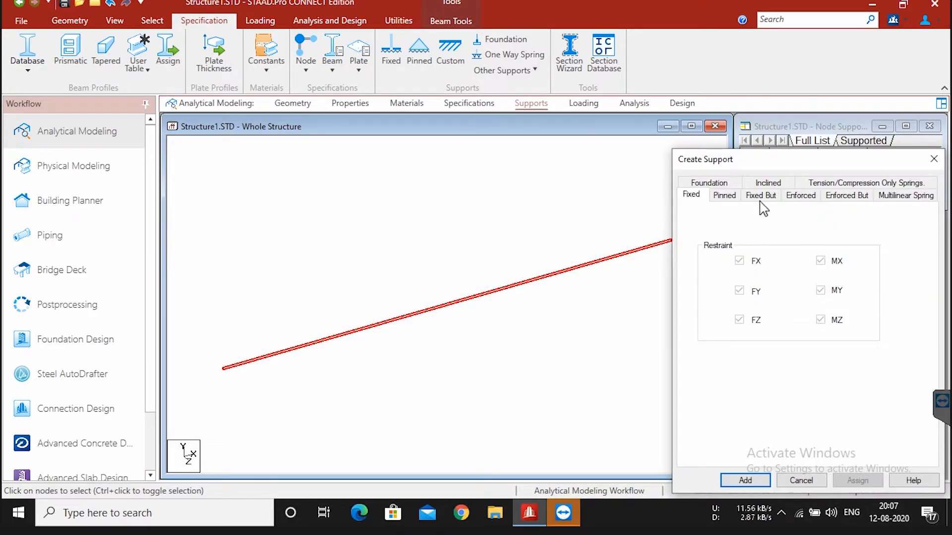
{"action": "left_click", "coordinate": [730, 201]}
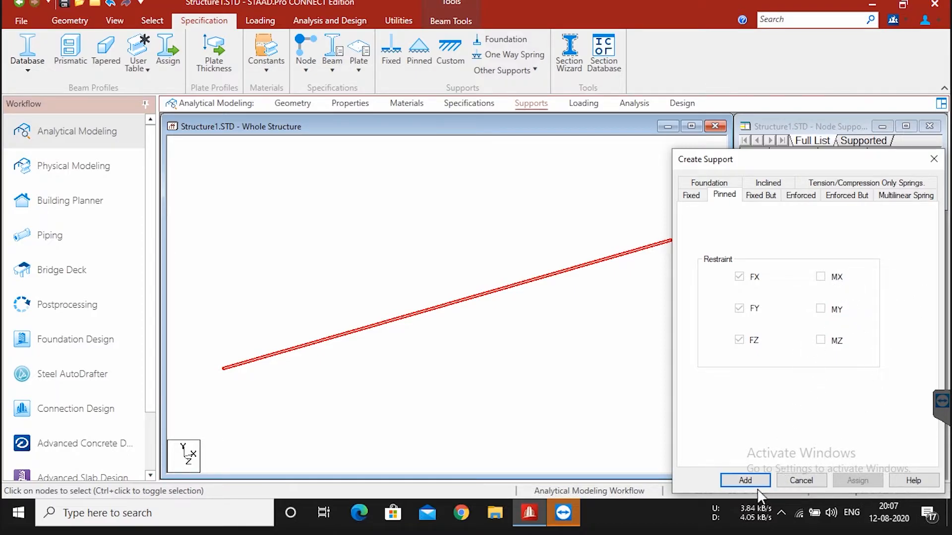
{"action": "left_click", "coordinate": [746, 480]}
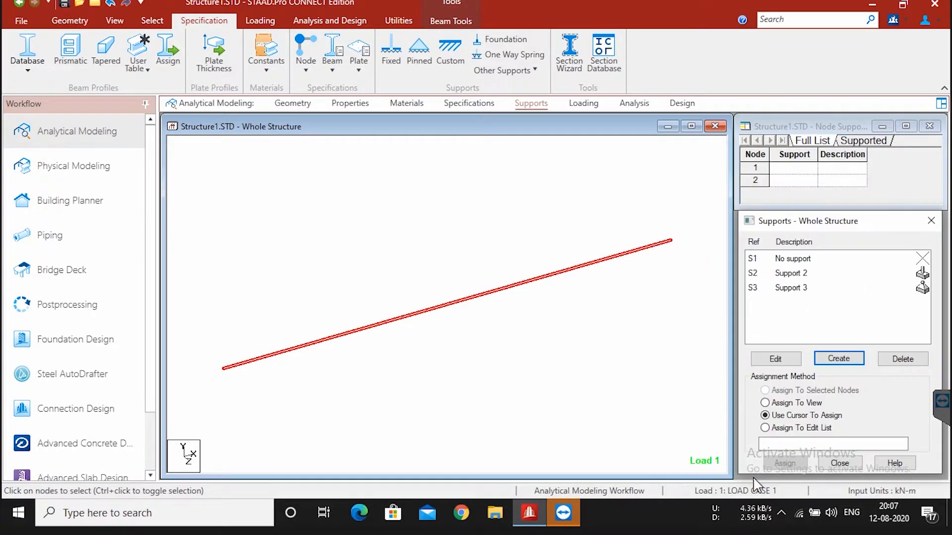
Step: Assign the fixed support to the beam's lower end node using the cursor
{"action": "left_click", "coordinate": [793, 276]}
{"action": "left_click", "coordinate": [797, 287]}
{"action": "left_click", "coordinate": [797, 274]}
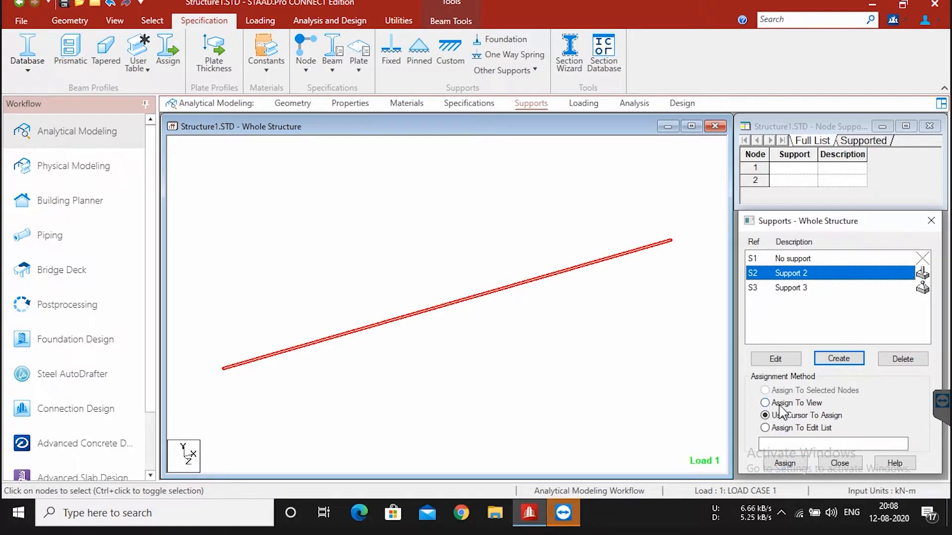
{"action": "left_click", "coordinate": [796, 463]}
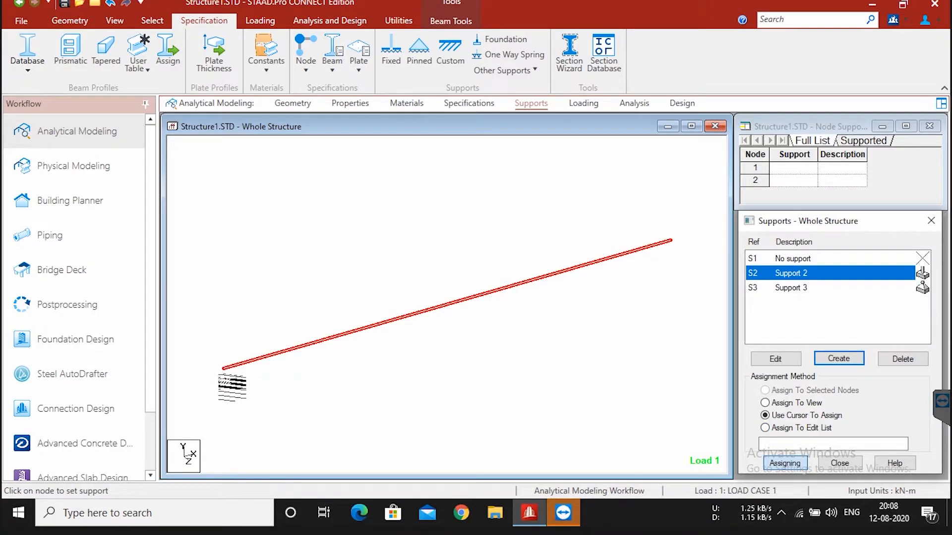
{"action": "left_click", "coordinate": [223, 369]}
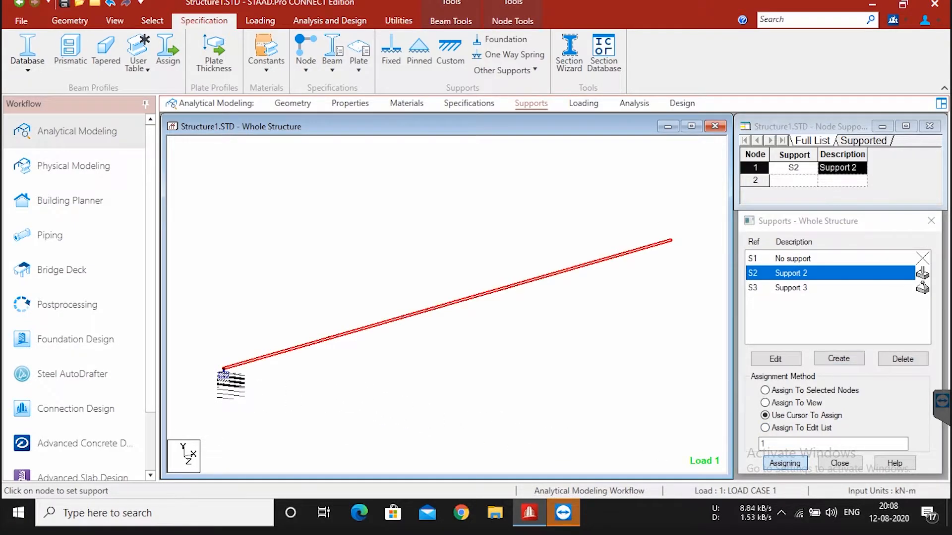
Step: Assign the pinned support to the beam's other end node, end the assignment and close the supports settings
{"action": "left_click", "coordinate": [804, 289]}
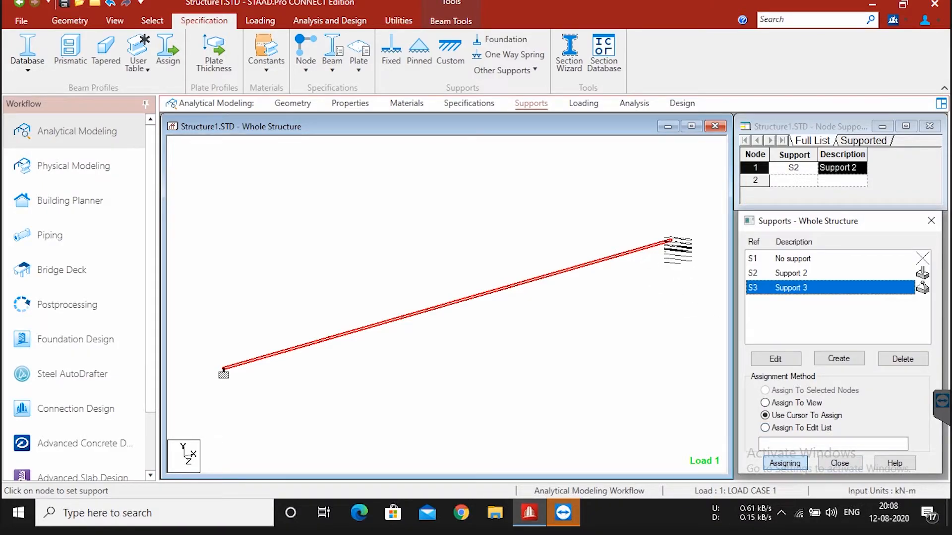
{"action": "left_click", "coordinate": [670, 241]}
{"action": "left_click", "coordinate": [793, 463]}
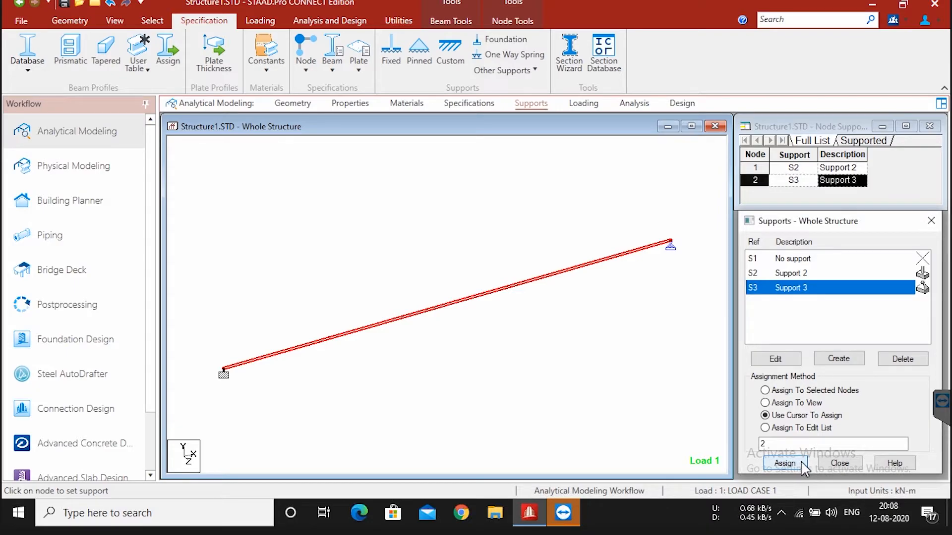
{"action": "left_click", "coordinate": [852, 466]}
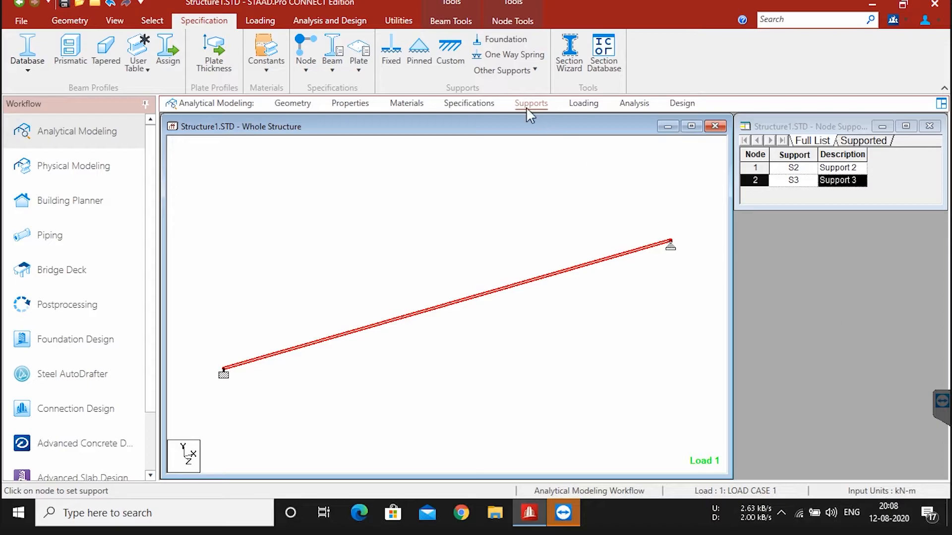
Step: Open the load definitions and delete the existing LOAD CASE 1 from the load cases
{"action": "left_click", "coordinate": [585, 104]}
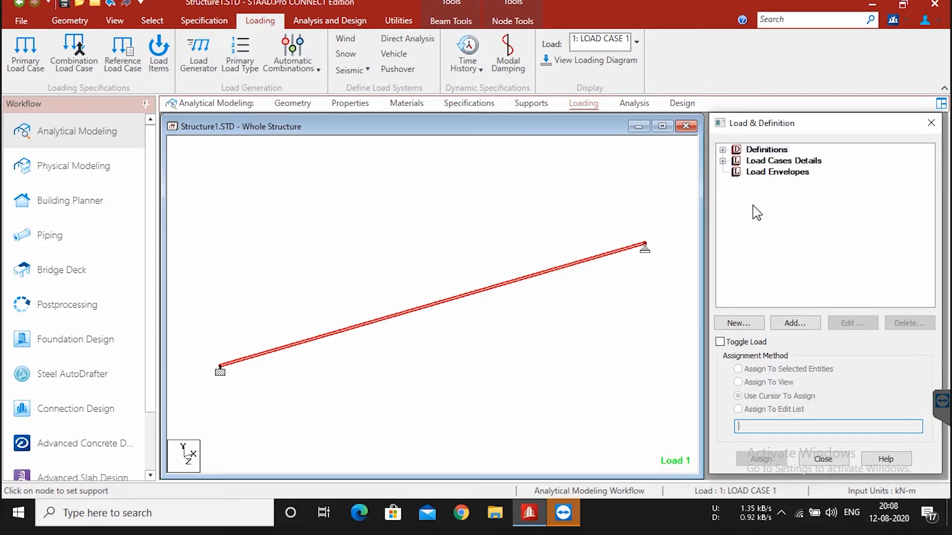
{"action": "left_click", "coordinate": [723, 161]}
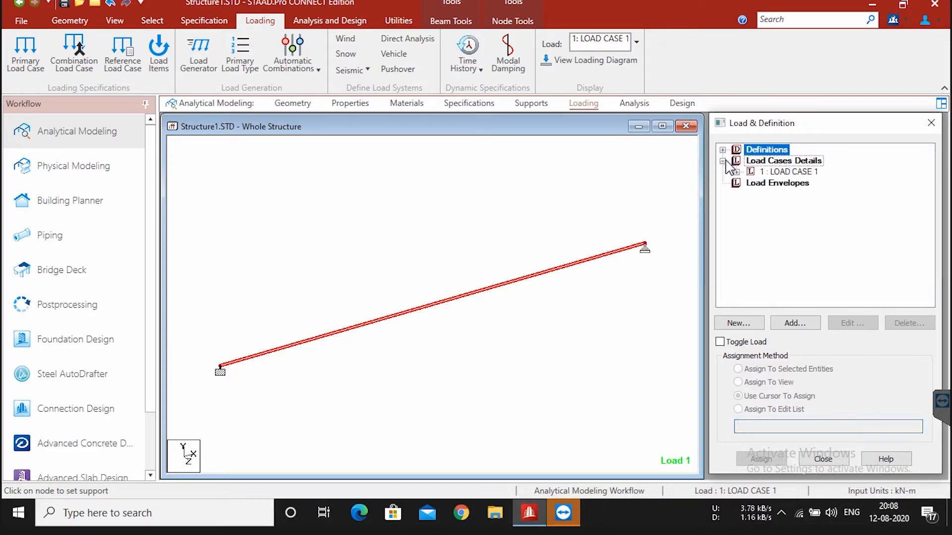
{"action": "left_click", "coordinate": [777, 172]}
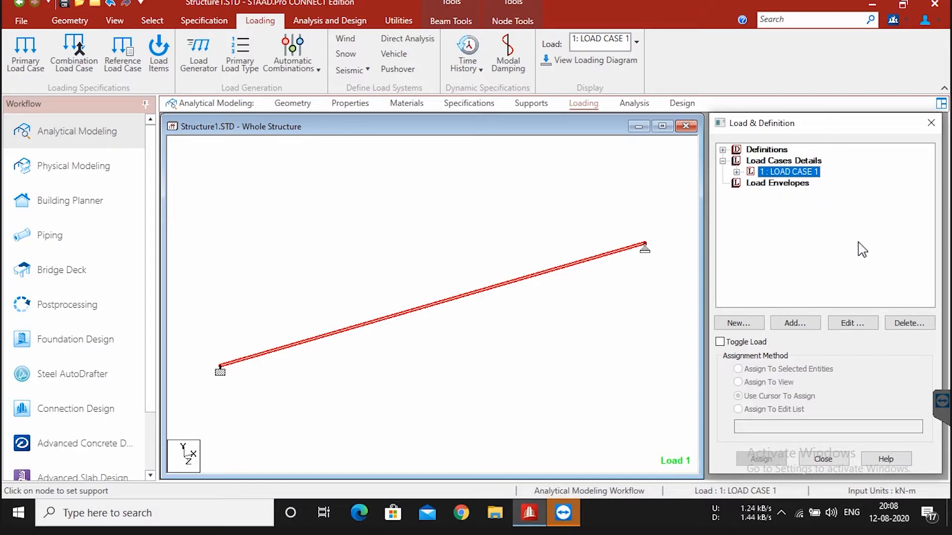
{"action": "left_click", "coordinate": [910, 326]}
{"action": "left_click", "coordinate": [859, 333]}
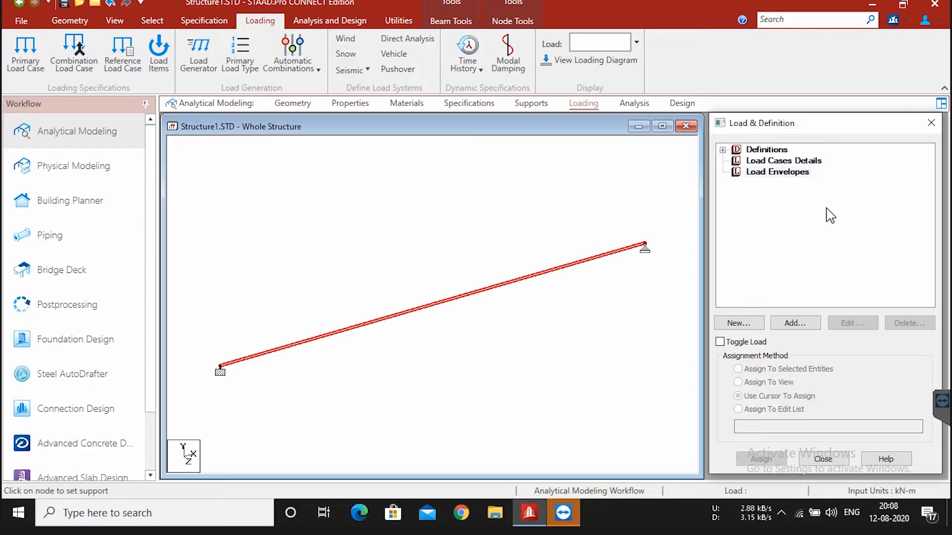
Step: Add primary load case 1 with loading type Dead and the title DEAD LOAD, then close the load case form
{"action": "left_click", "coordinate": [759, 163]}
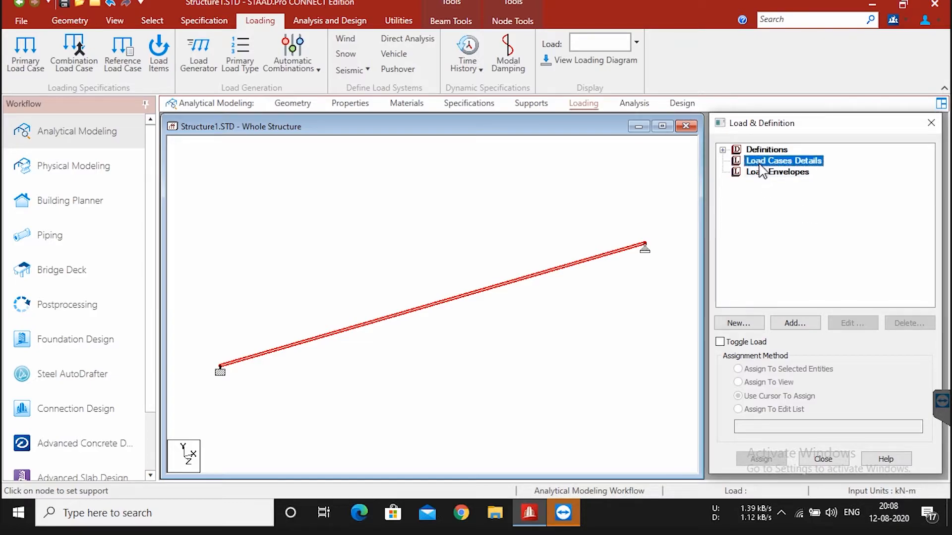
{"action": "left_click", "coordinate": [809, 327]}
{"action": "left_click", "coordinate": [633, 208]}
{"action": "left_click", "coordinate": [633, 208]}
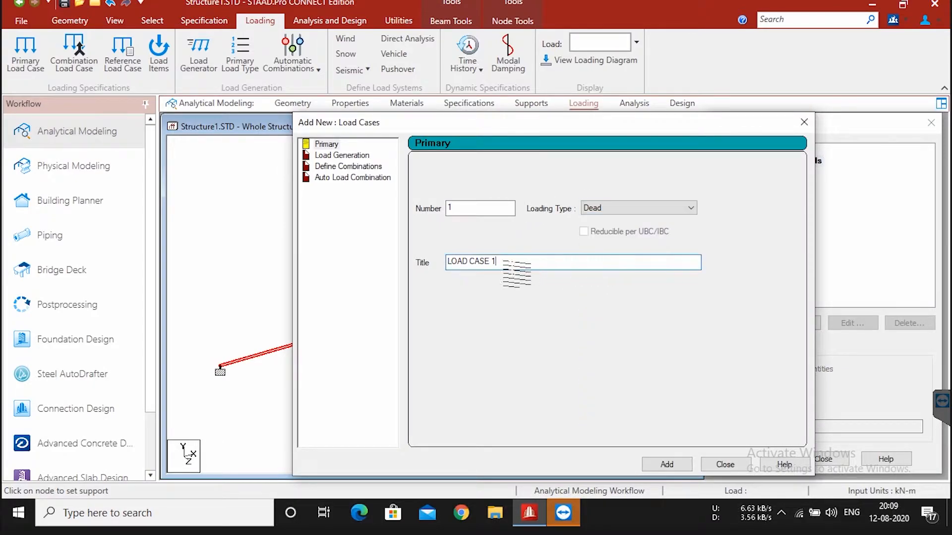
{"action": "left_click_drag", "start_coordinate": [525, 265], "coordinate": [388, 286]}
{"action": "type", "text": "DEAD :PA"}
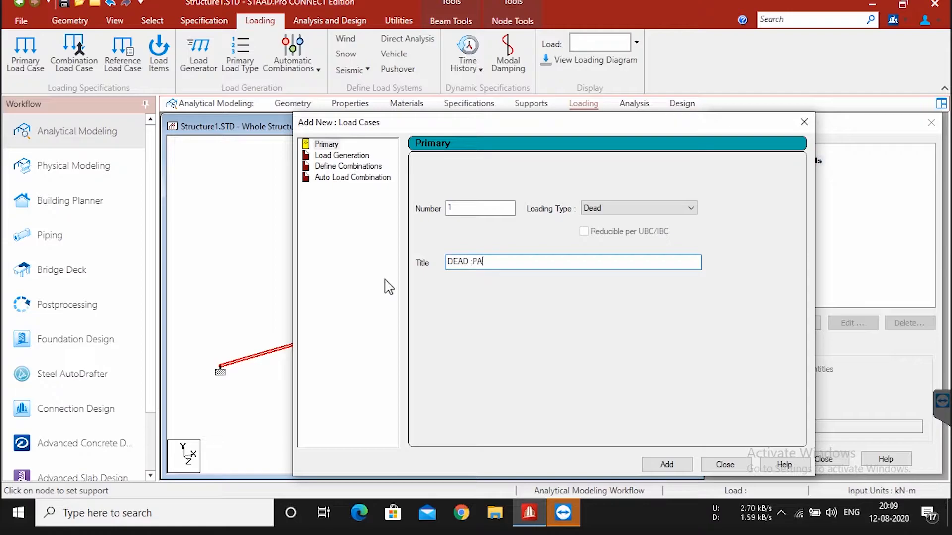
{"action": "key", "text": "ctrl+v"}
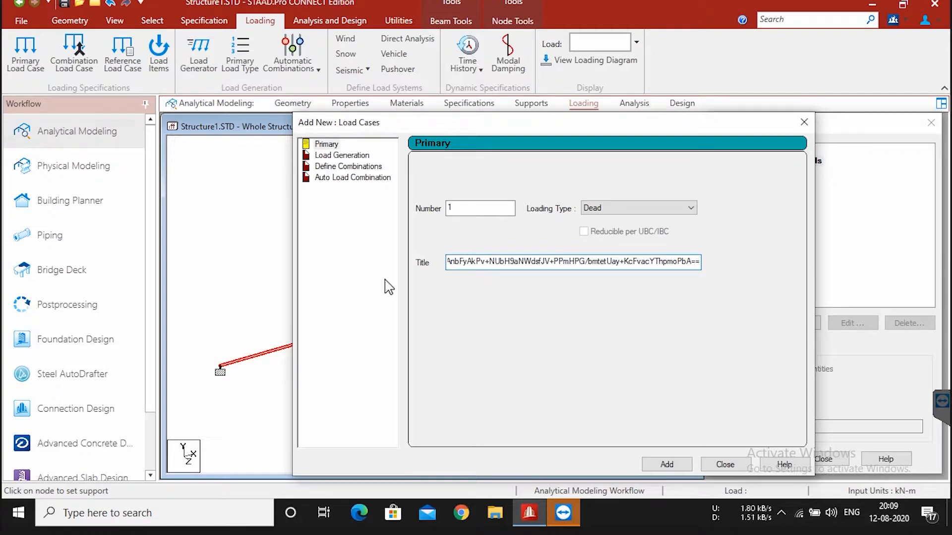
{"action": "key", "text": "ctrl+a"}
{"action": "key", "text": "BackSpace"}
{"action": "type", "text": "DEAD LOA"}
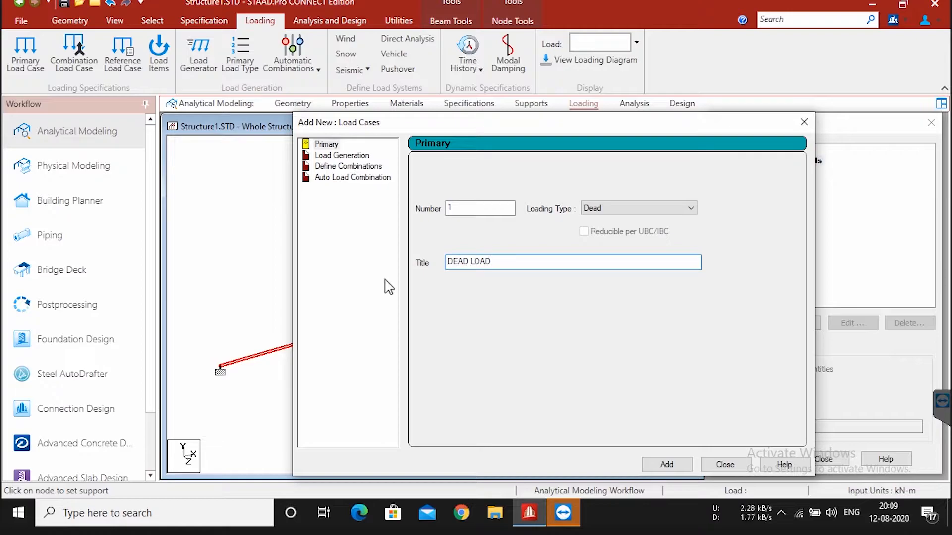
{"action": "left_click", "coordinate": [652, 465]}
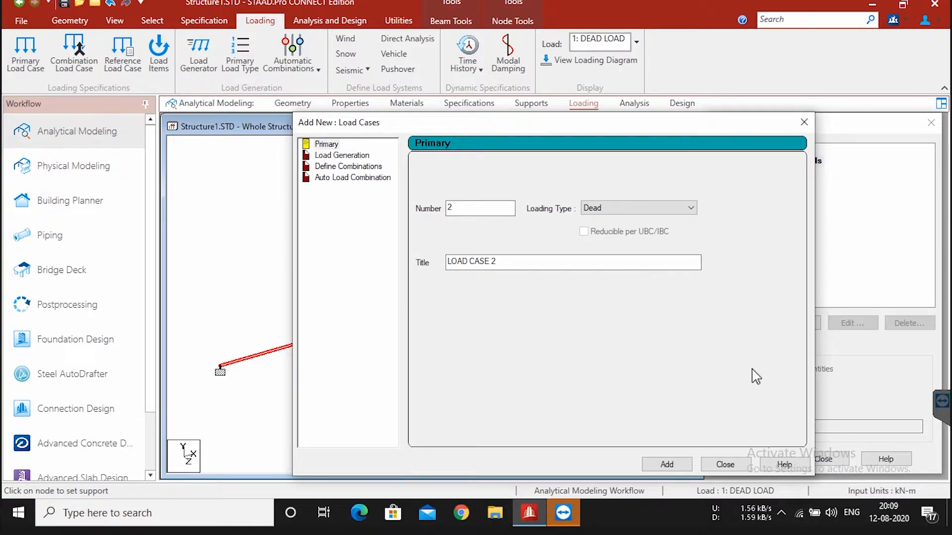
{"action": "left_click", "coordinate": [724, 464]}
Step: Start a uniform force member load in the DEAD LOAD case, checking the loads in the whiteboard sketch before returning to STAAD.Pro
{"action": "left_click", "coordinate": [787, 172]}
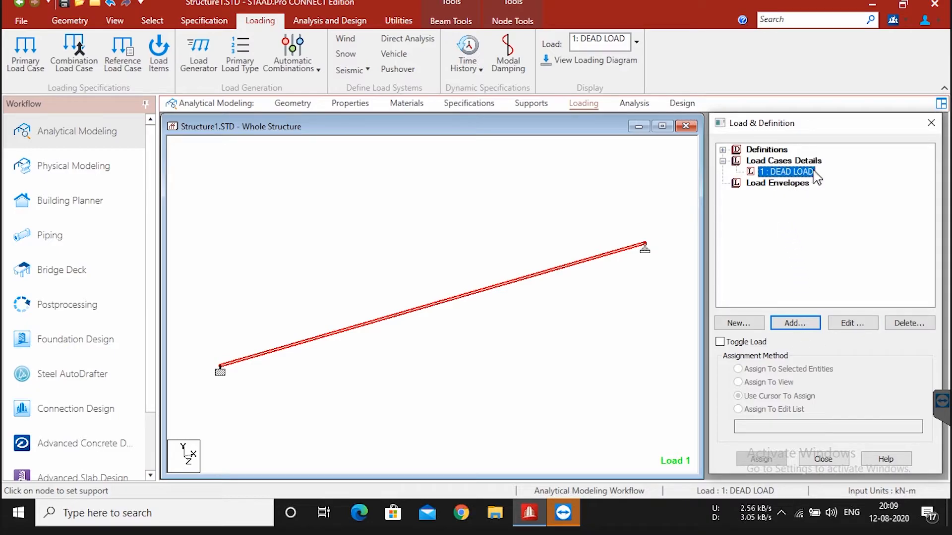
{"action": "left_click", "coordinate": [806, 324]}
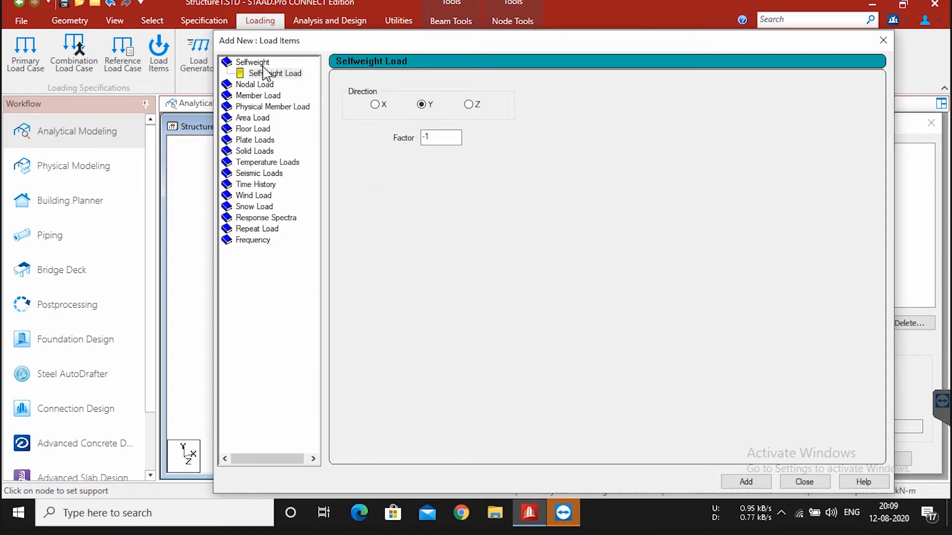
{"action": "key", "text": "super+Tab"}
{"action": "left_click", "coordinate": [270, 96]}
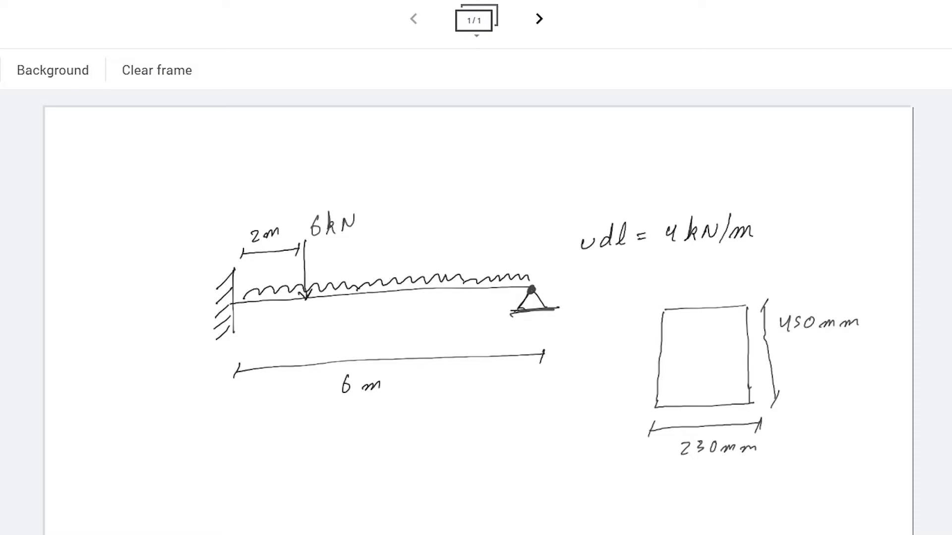
{"action": "mouse_move", "coordinate": [234, 335]}
{"action": "left_mouse_down"}
{"action": "mouse_move", "coordinate": [431, 238]}
{"action": "mouse_move", "coordinate": [333, 310]}
{"action": "left_mouse_up"}
{"action": "key", "text": "super+Tab"}
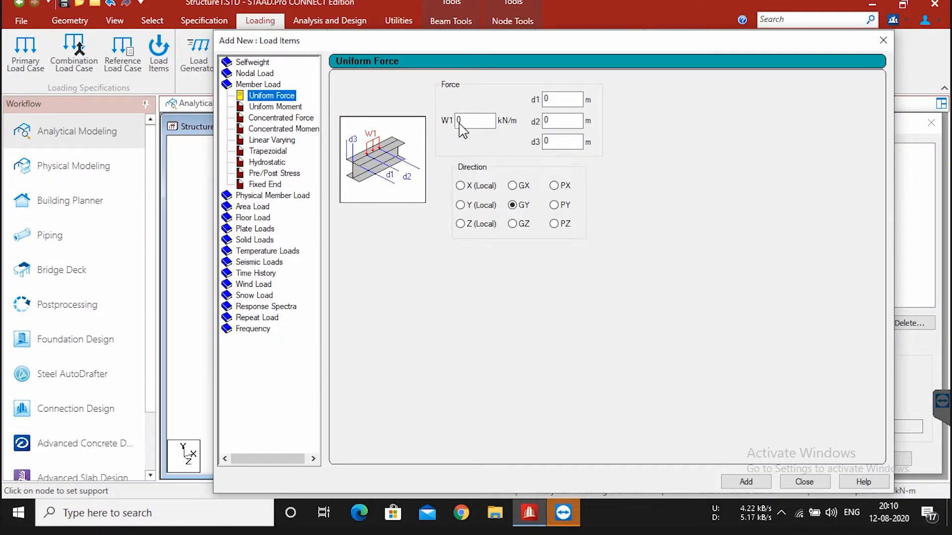
Step: Add a uniform force of -6 kN/m in the GY direction with d1 0 m, d2 6 m and d3 0 m
{"action": "left_click", "coordinate": [476, 121]}
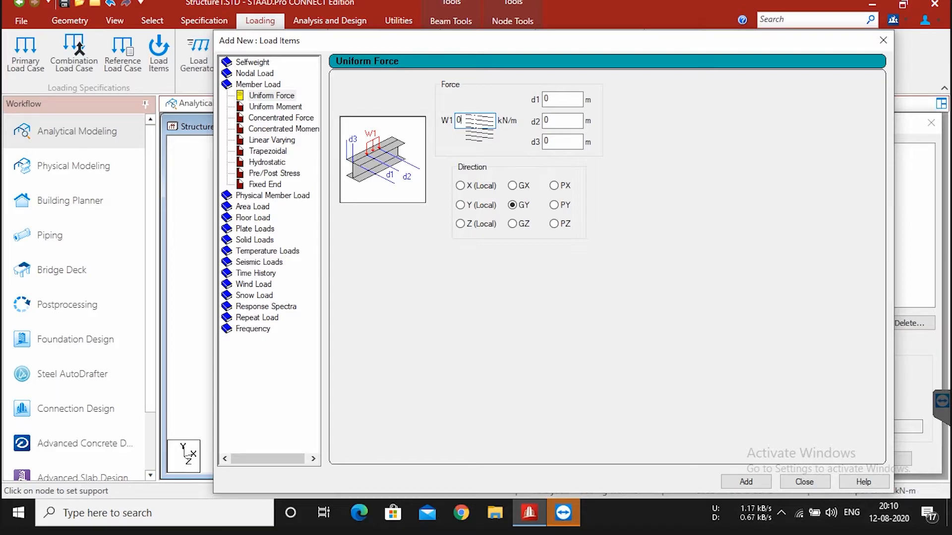
{"action": "type", "text": "-6"}
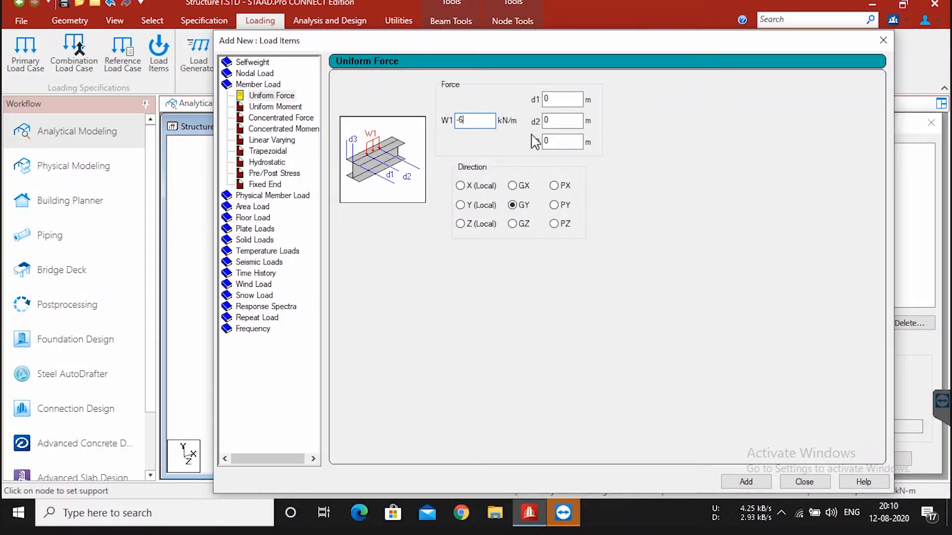
{"action": "left_click", "coordinate": [557, 121]}
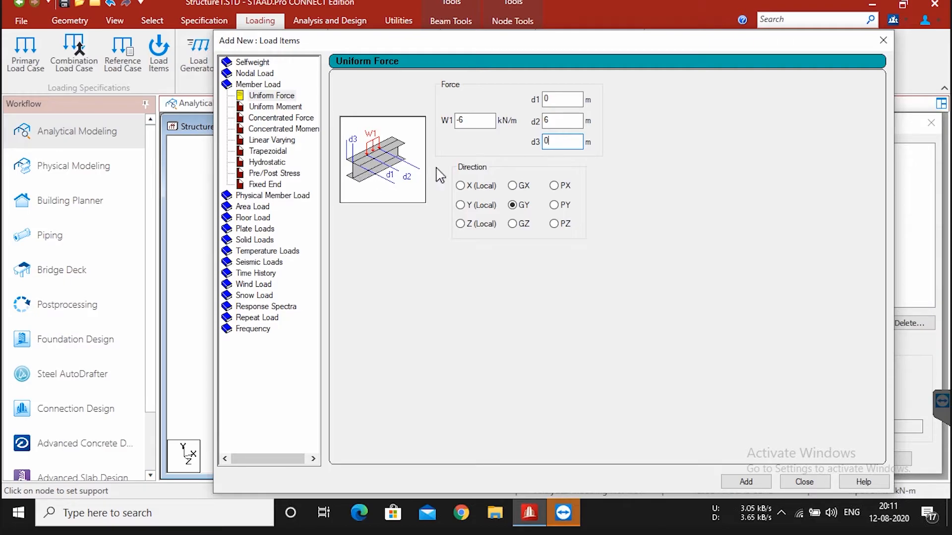
{"action": "left_click", "coordinate": [754, 482]}
Step: Compare the added uniform force with the udl in the whiteboard sketch, return to STAAD.Pro and close the load items form
{"action": "left_click_drag", "start_coordinate": [518, 49], "coordinate": [246, 31]}
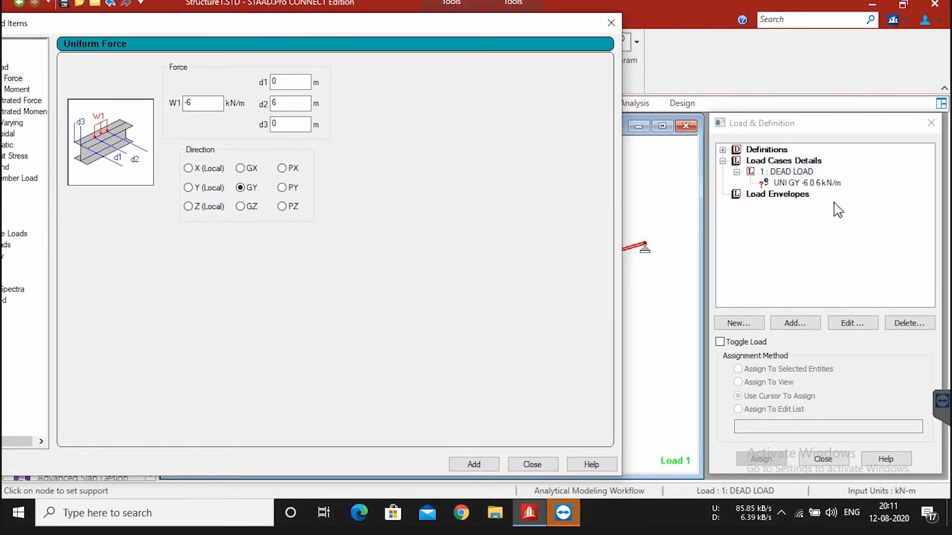
{"action": "left_click_drag", "start_coordinate": [436, 29], "coordinate": [626, 16]}
{"action": "key", "text": "super+Tab"}
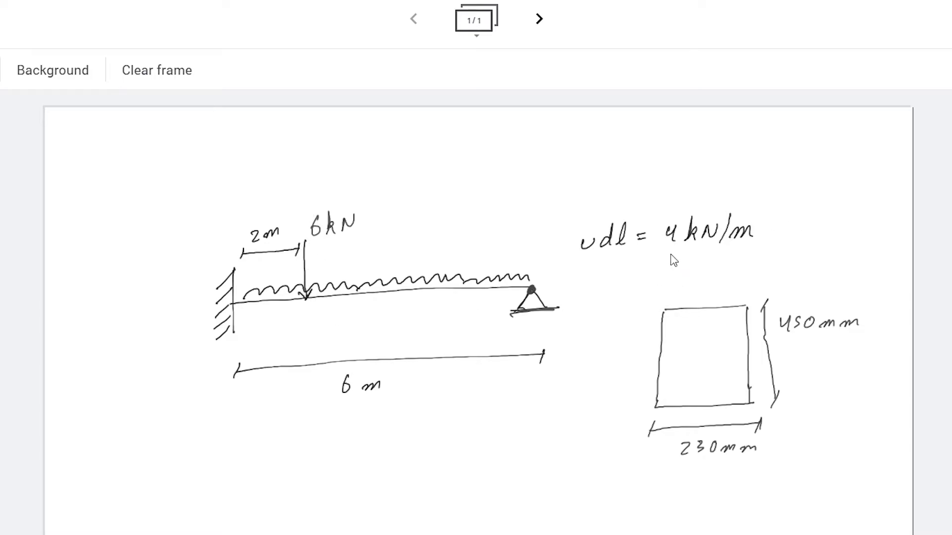
{"action": "key", "text": "super+Tab"}
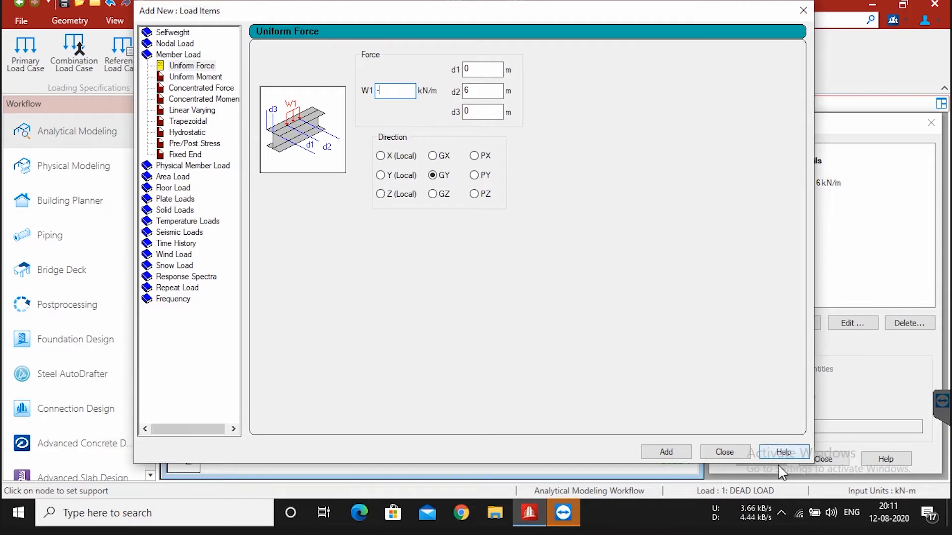
{"action": "left_click", "coordinate": [714, 457]}
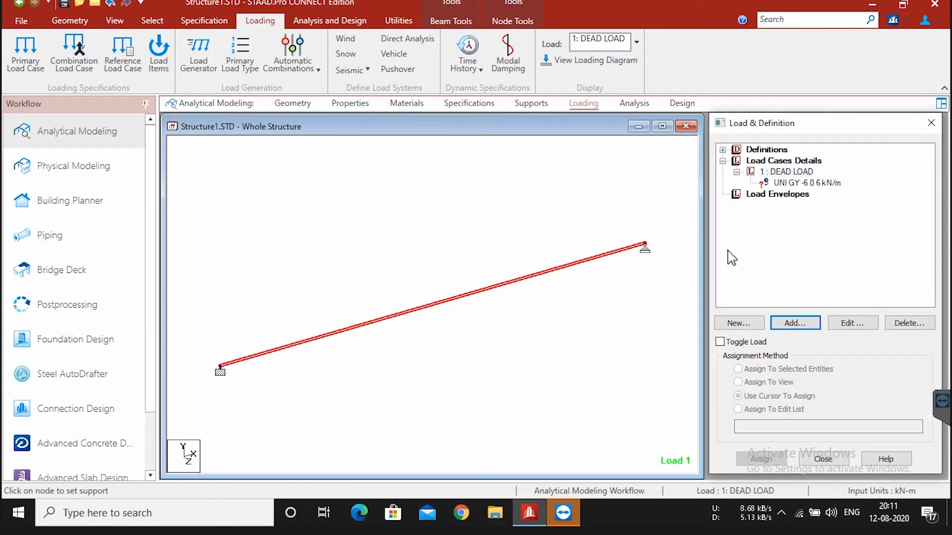
Step: Edit the uniform force in the DEAD LOAD case and set W1 to -4 kN/m
{"action": "left_click", "coordinate": [793, 186]}
{"action": "double_click", "coordinate": [793, 184]}
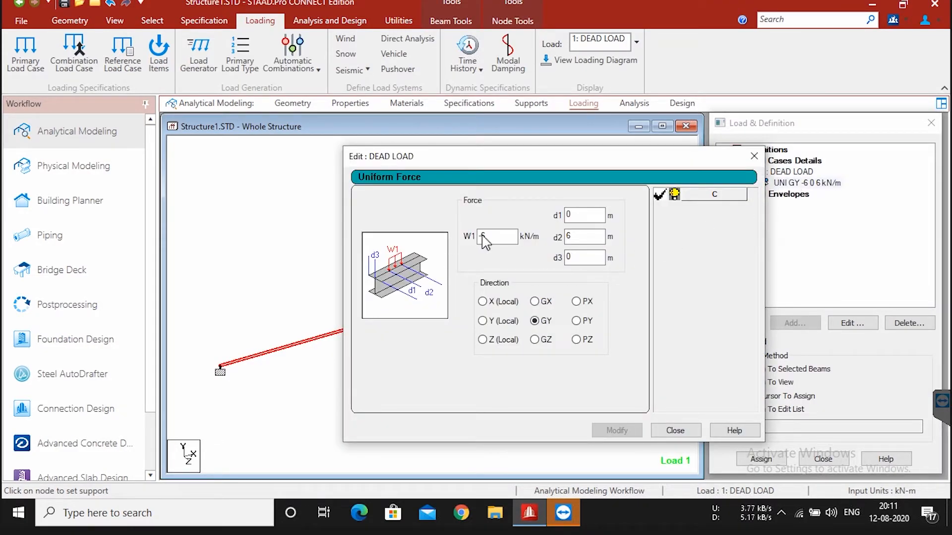
{"action": "type", "text": "4"}
{"action": "key", "text": "Return"}
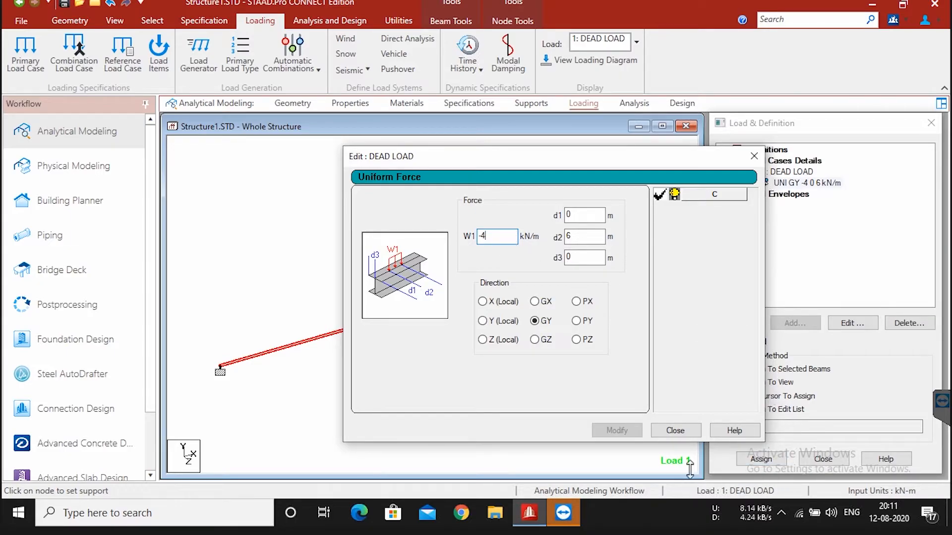
Step: Add a concentrated member force of -6 kN in GY to the DEAD LOAD case, with d1 2 m and d2 0 m
{"action": "left_click", "coordinate": [674, 431]}
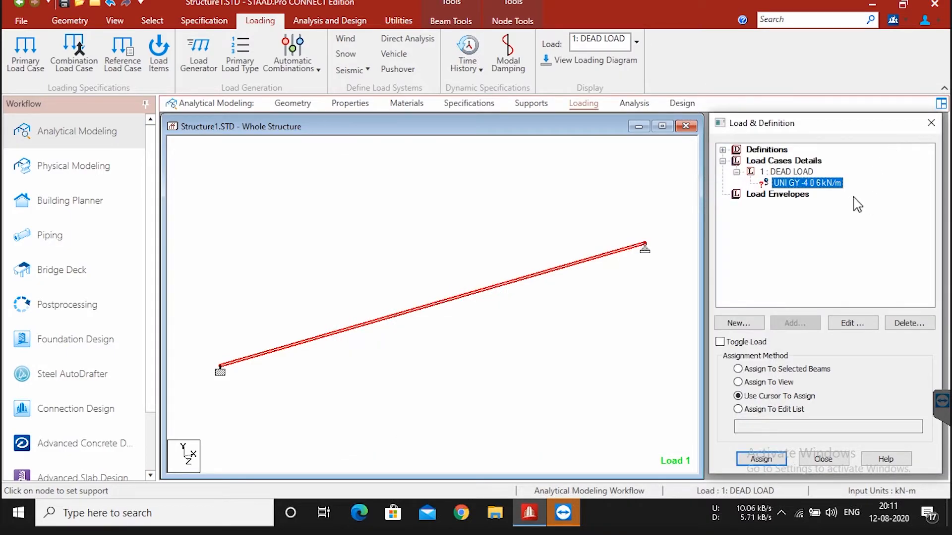
{"action": "left_click", "coordinate": [796, 172]}
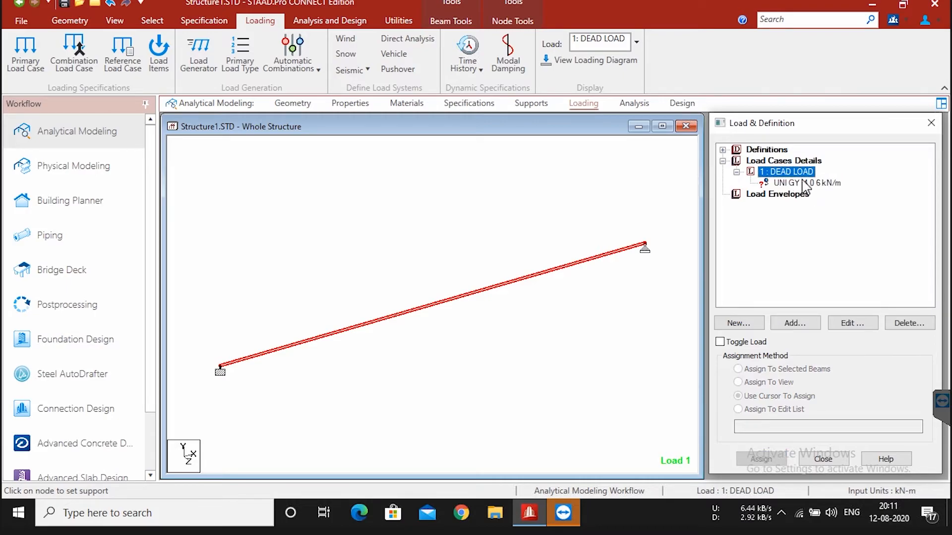
{"action": "left_click", "coordinate": [798, 326]}
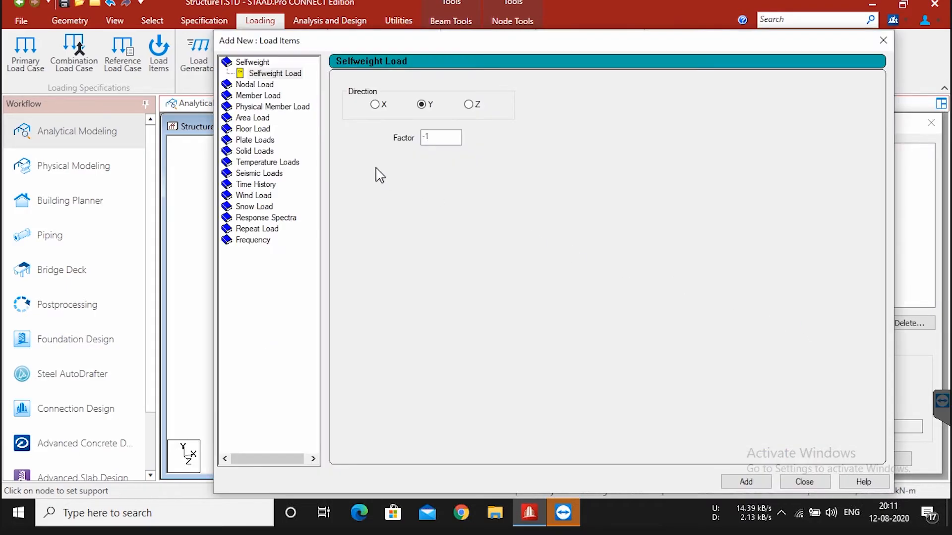
{"action": "left_click", "coordinate": [271, 97]}
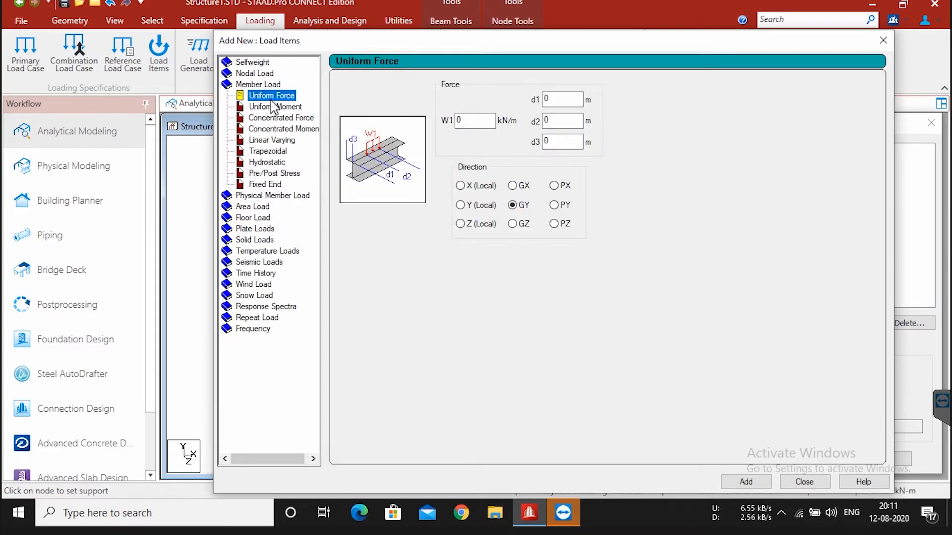
{"action": "left_click", "coordinate": [305, 120]}
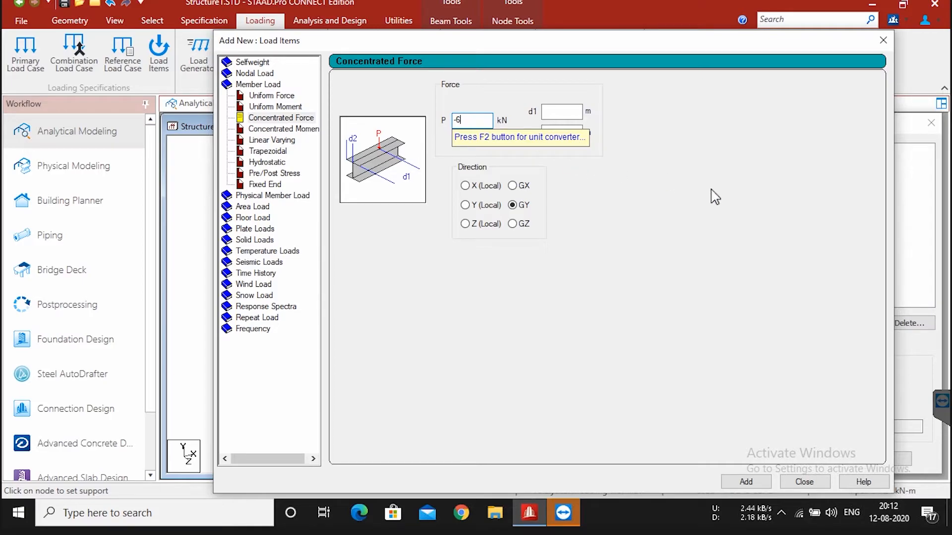
{"action": "left_click", "coordinate": [562, 113]}
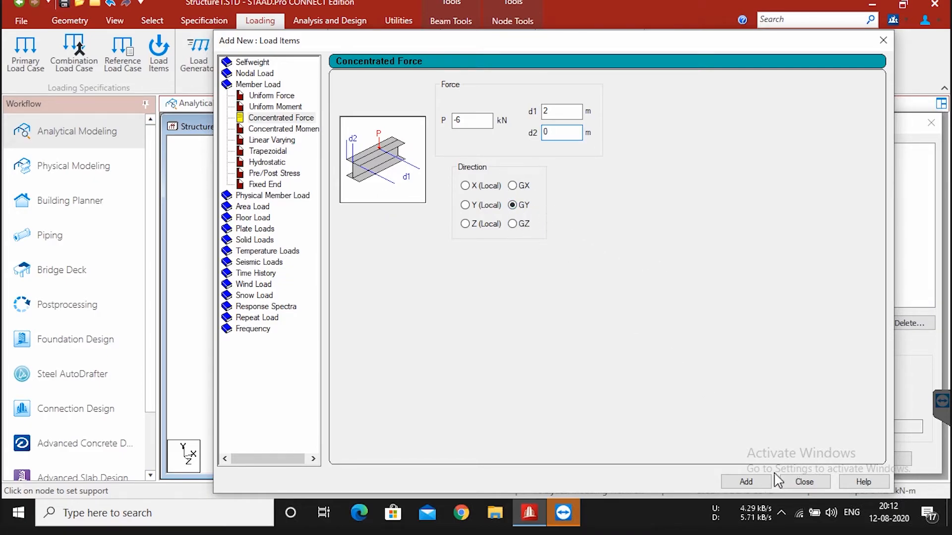
{"action": "left_click", "coordinate": [756, 488]}
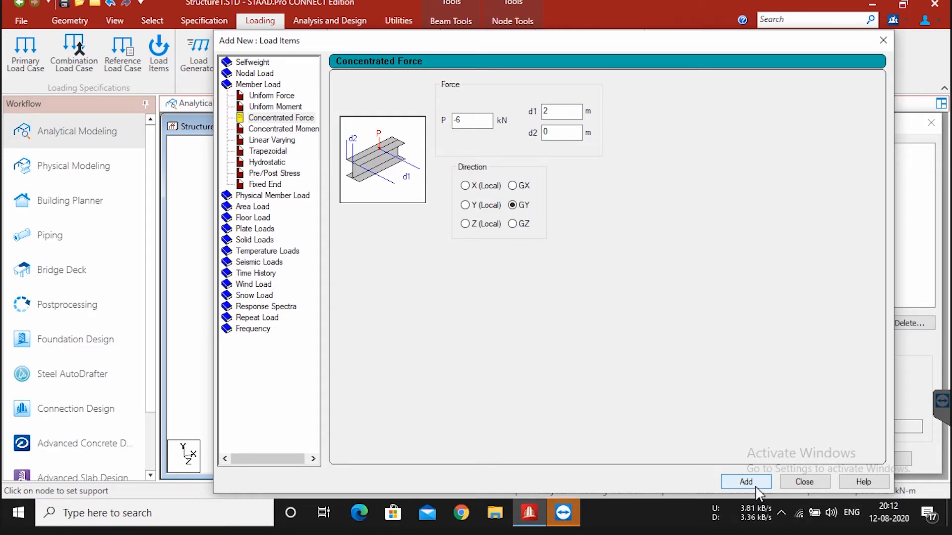
{"action": "left_click", "coordinate": [803, 481]}
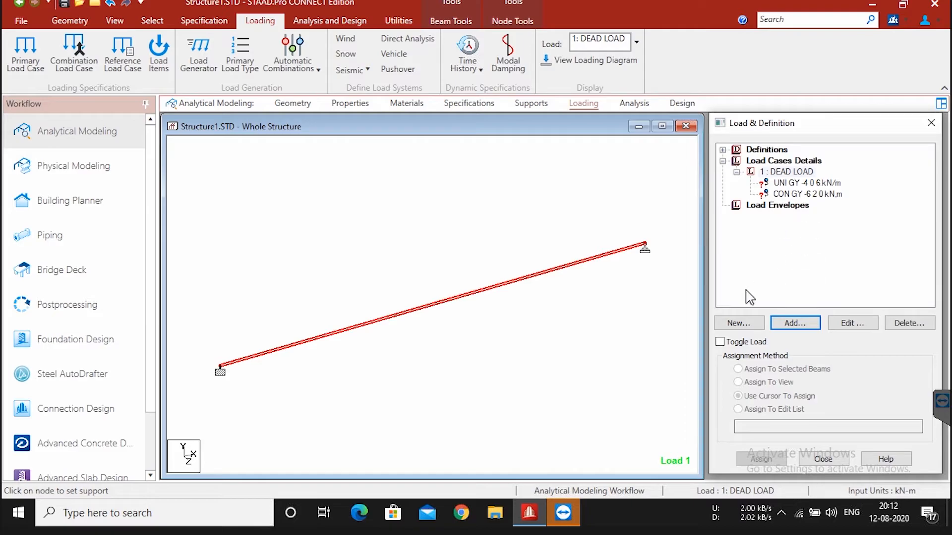
Step: Assign the uniform force and the concentrated force of the DEAD LOAD case to the beam using the cursor assignment method
{"action": "left_click", "coordinate": [827, 183]}
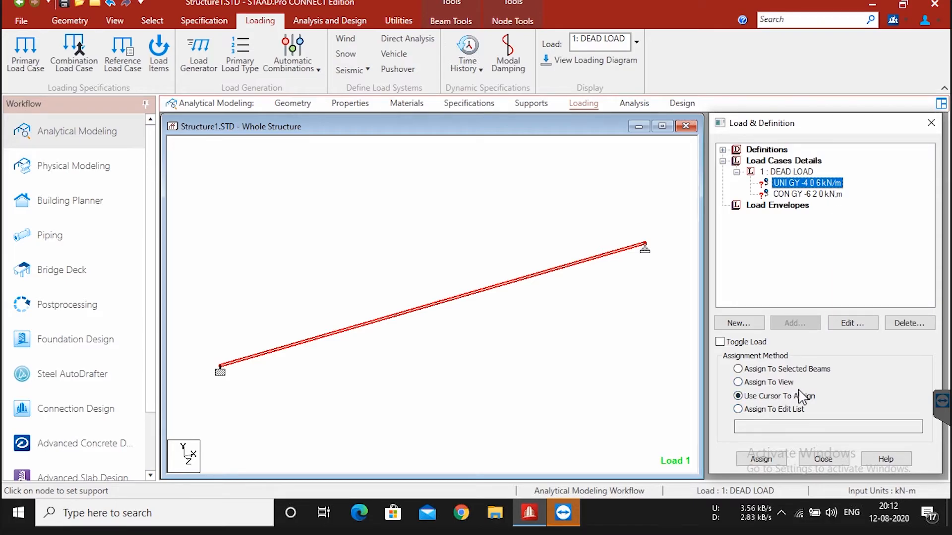
{"action": "left_click", "coordinate": [779, 463]}
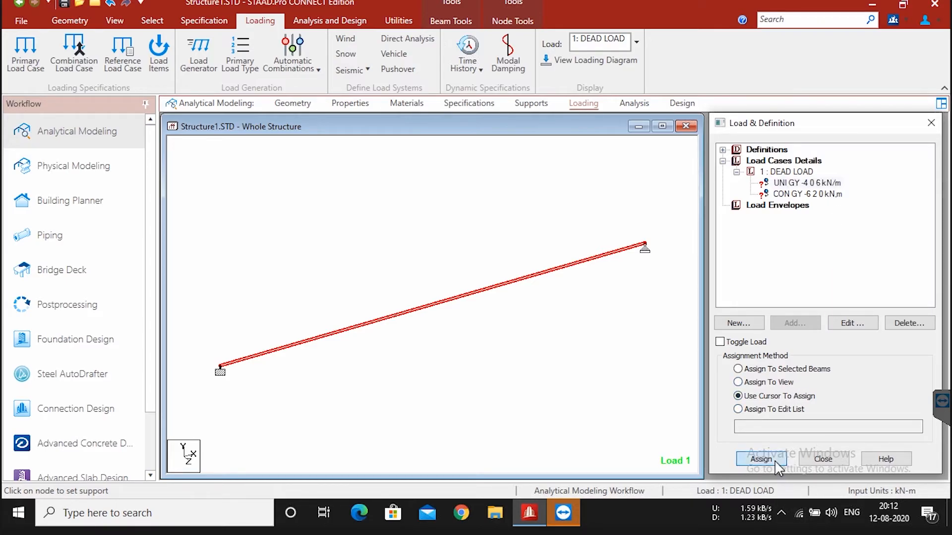
{"action": "left_click", "coordinate": [439, 309]}
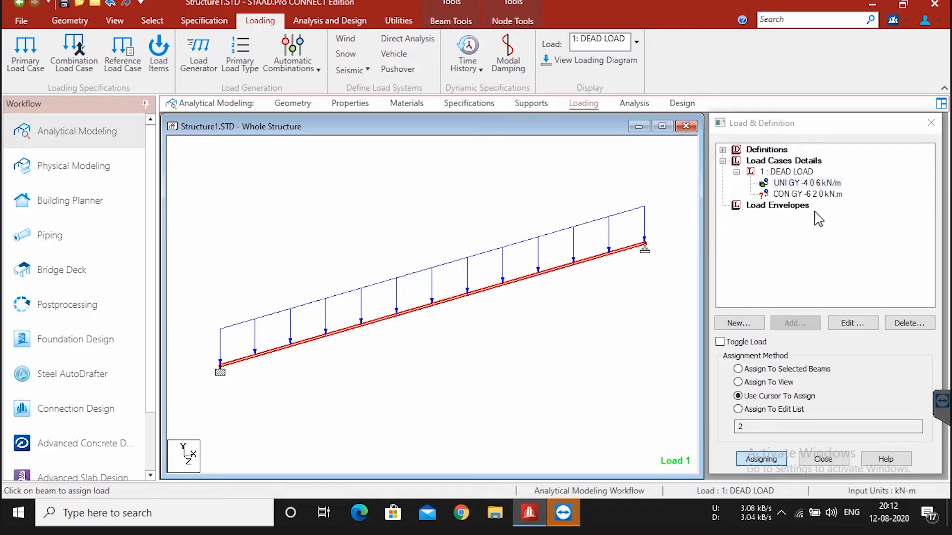
{"action": "left_click", "coordinate": [811, 193]}
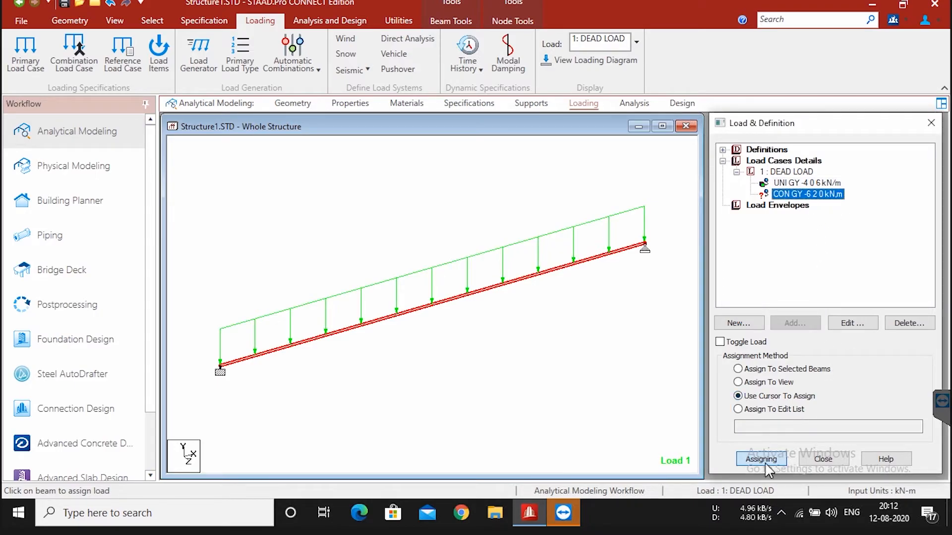
{"action": "left_click", "coordinate": [354, 328]}
{"action": "left_click", "coordinate": [357, 334]}
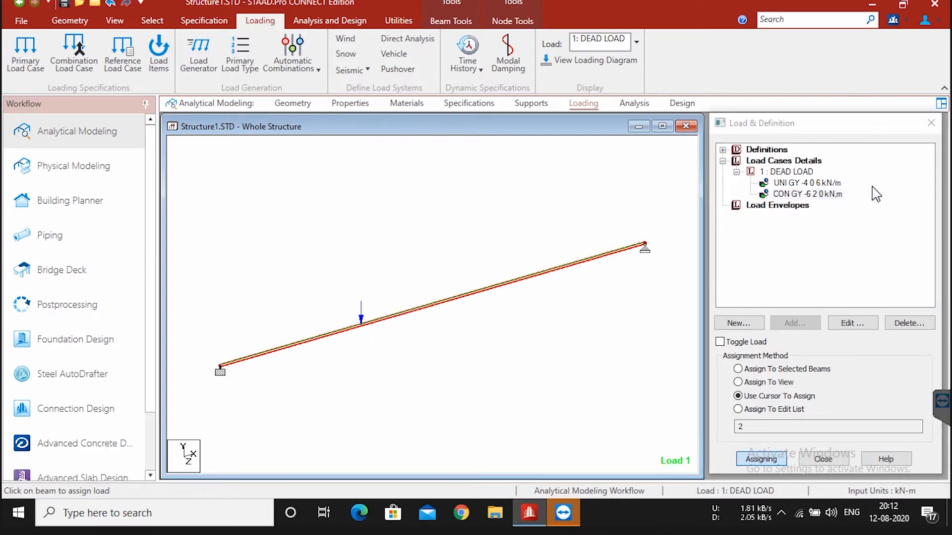
{"action": "left_click", "coordinate": [773, 460]}
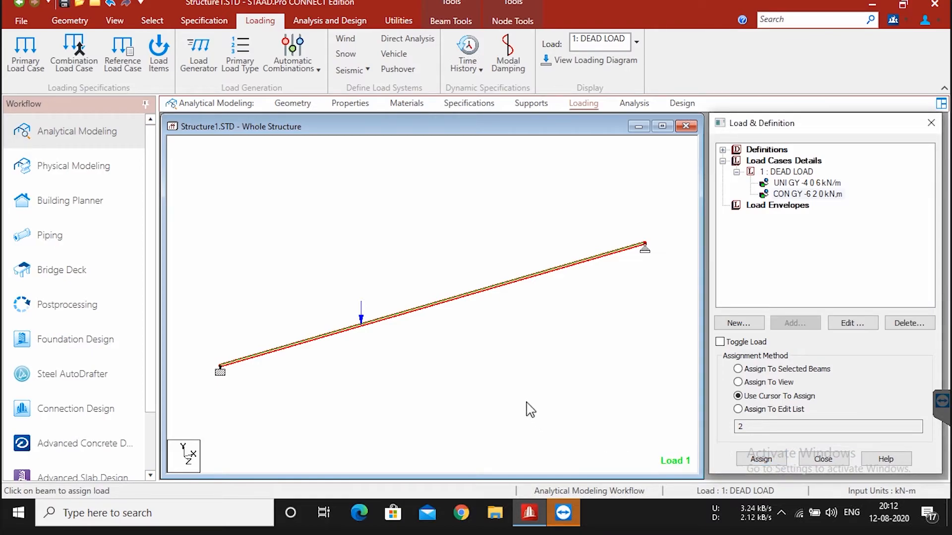
Step: Review how the uniform and concentrated forces of the DEAD LOAD case act on the beam and close the load definitions
{"action": "left_click", "coordinate": [790, 172]}
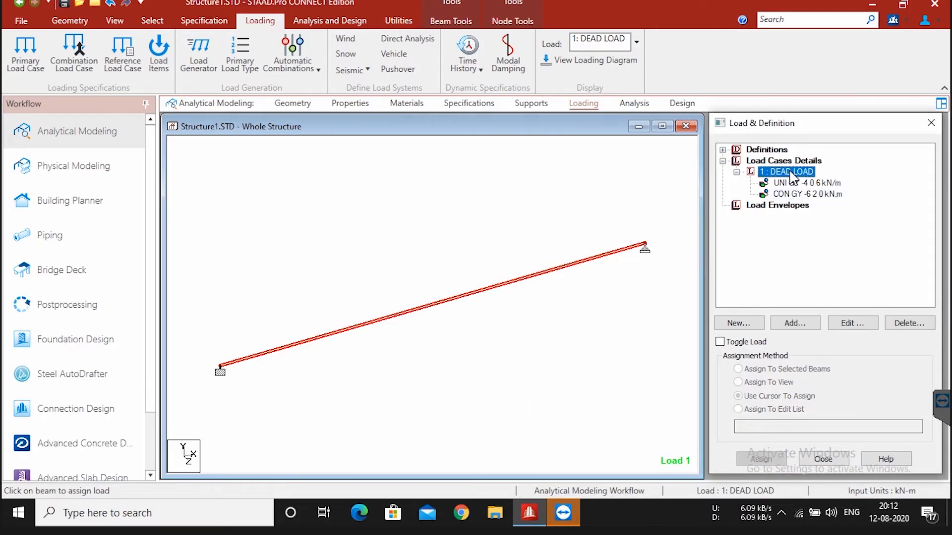
{"action": "left_click", "coordinate": [804, 183]}
{"action": "left_click", "coordinate": [803, 172]}
{"action": "left_click", "coordinate": [810, 185]}
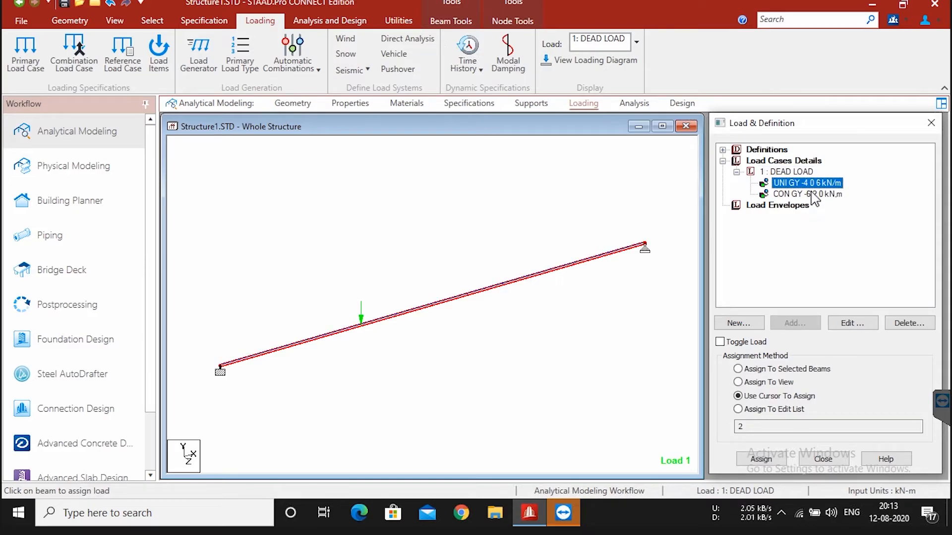
{"action": "left_click", "coordinate": [812, 194]}
{"action": "left_click", "coordinate": [811, 181]}
{"action": "left_click", "coordinate": [798, 173]}
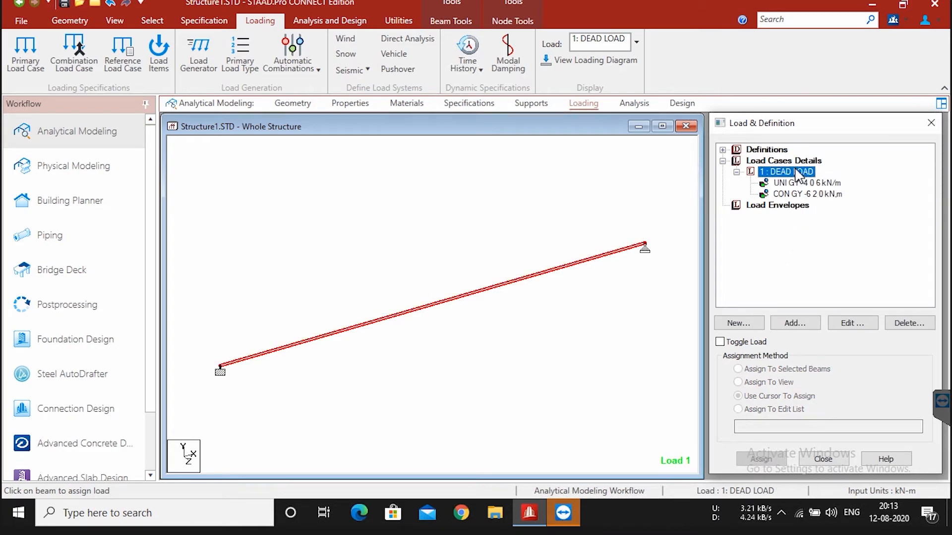
{"action": "left_click", "coordinate": [800, 184]}
{"action": "left_click", "coordinate": [808, 205]}
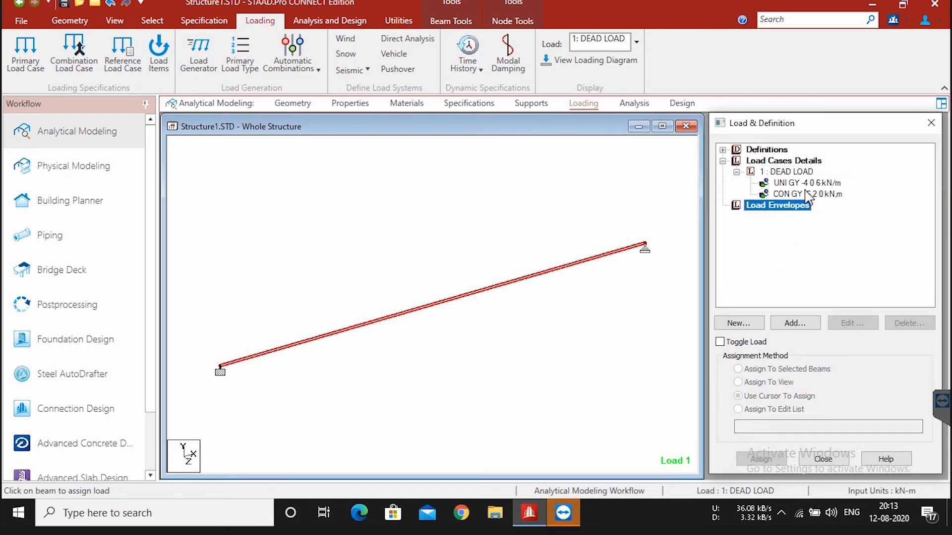
{"action": "left_click", "coordinate": [827, 194]}
{"action": "left_click", "coordinate": [833, 182]}
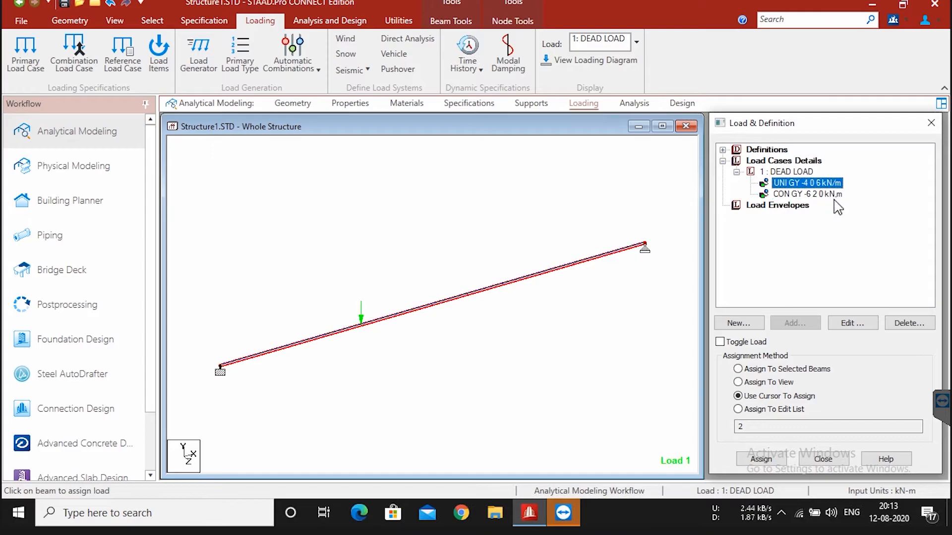
{"action": "left_click", "coordinate": [836, 194]}
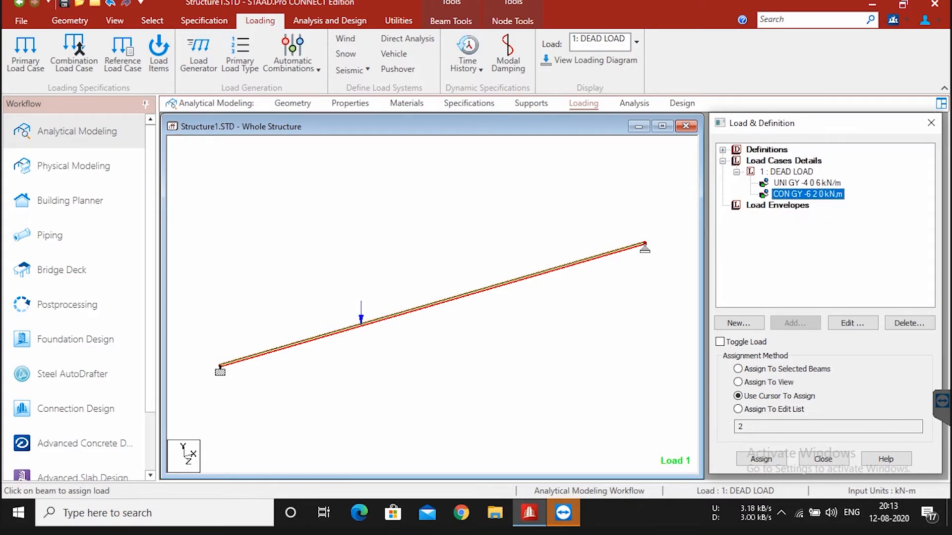
{"action": "left_click", "coordinate": [826, 460]}
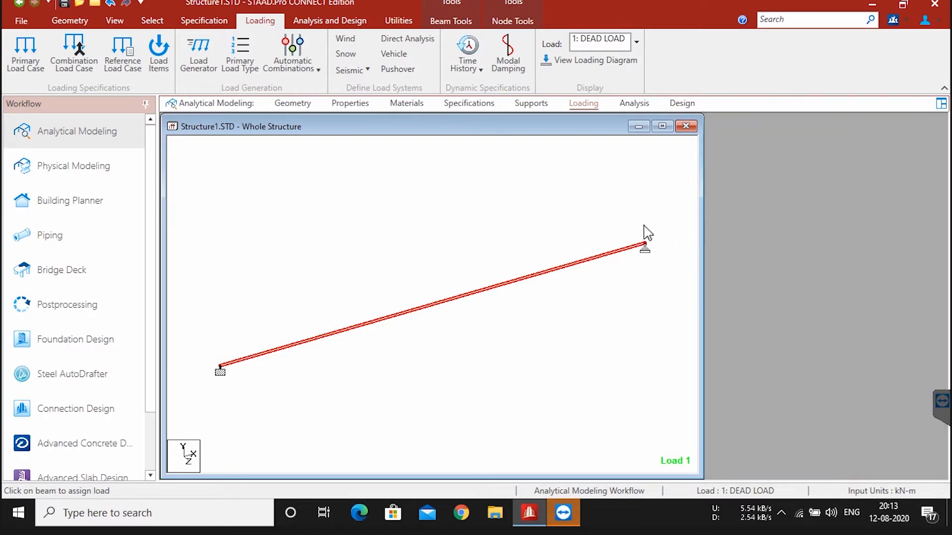
Step: Add a Perform Analysis command with the print option All and close the analysis definitions
{"action": "left_click", "coordinate": [633, 104]}
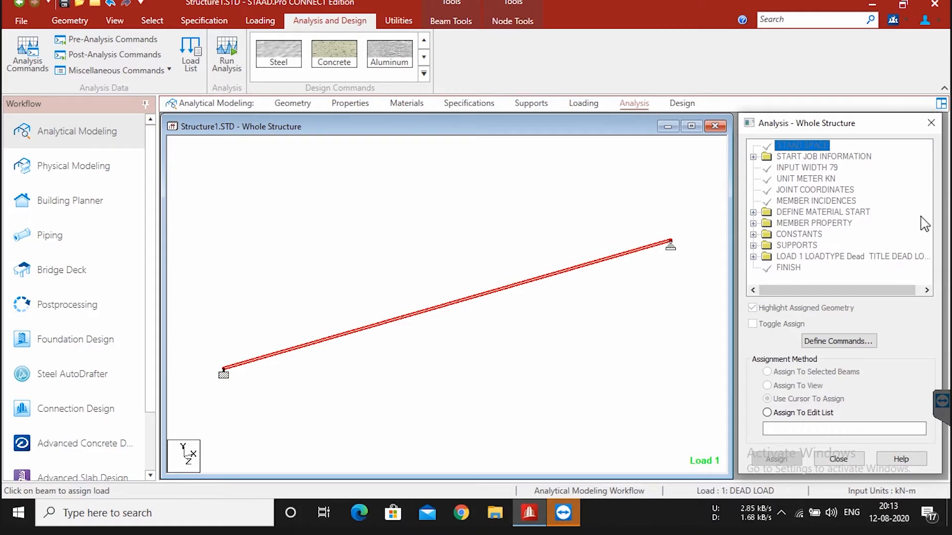
{"action": "left_click", "coordinate": [838, 342]}
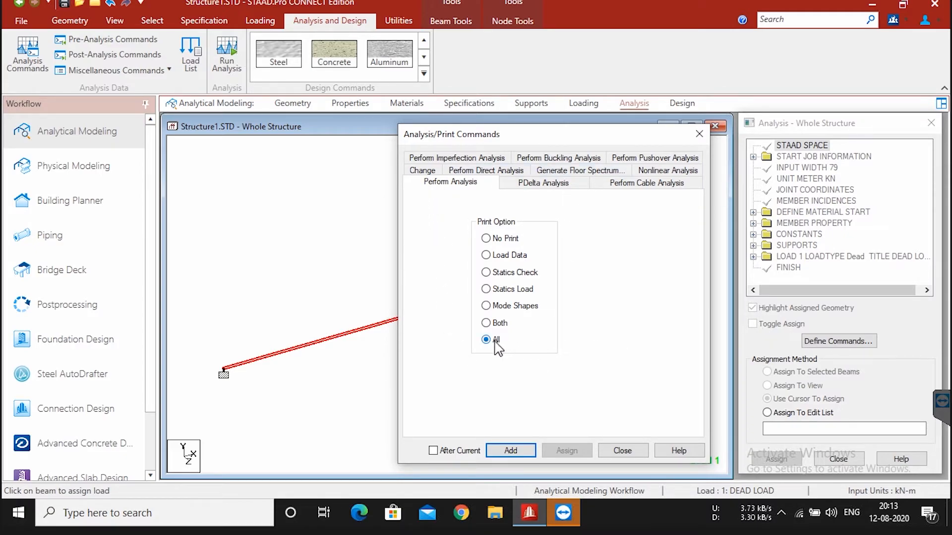
{"action": "left_click", "coordinate": [518, 449]}
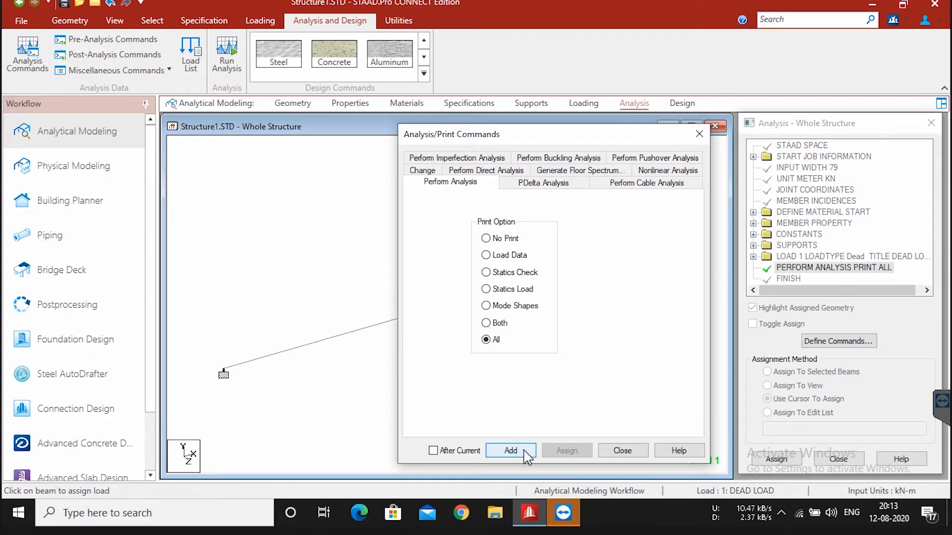
{"action": "left_click", "coordinate": [622, 450]}
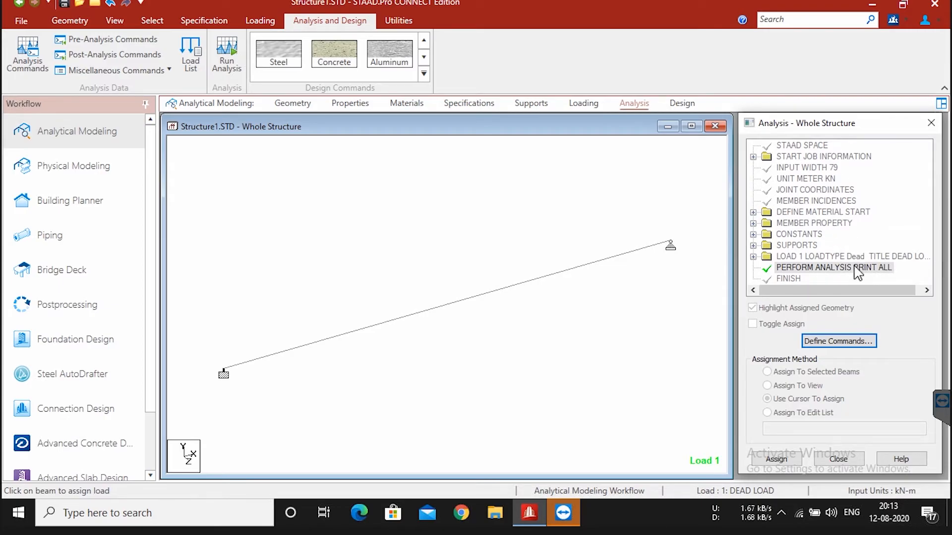
{"action": "left_click", "coordinate": [838, 460]}
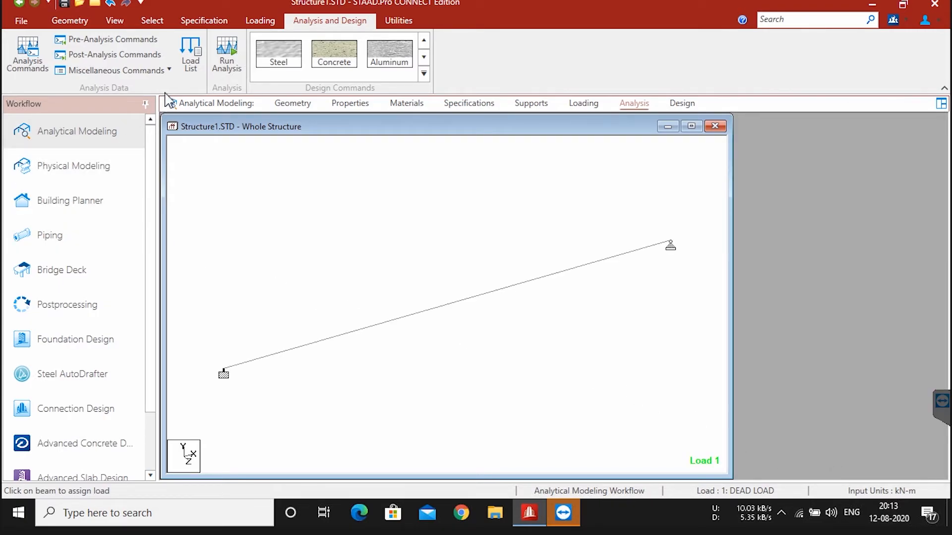
Step: Run the analysis, saving the modified structure, and stay in modeling mode when it completes
{"action": "left_click", "coordinate": [233, 55]}
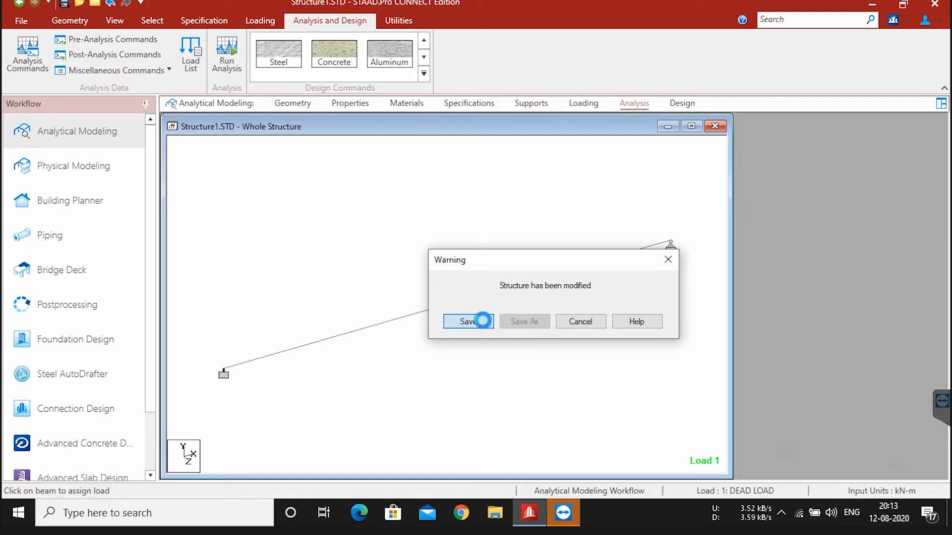
{"action": "left_click", "coordinate": [486, 323]}
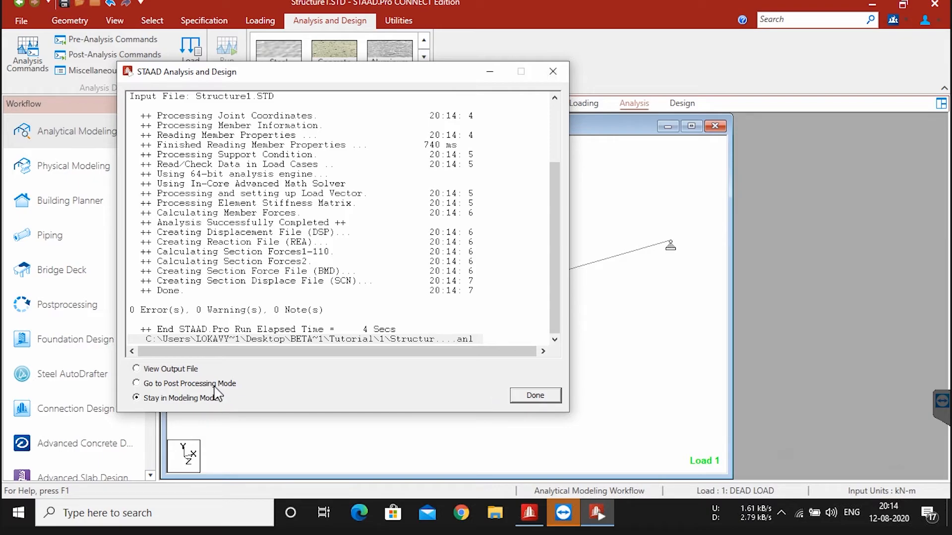
{"action": "left_click", "coordinate": [167, 385]}
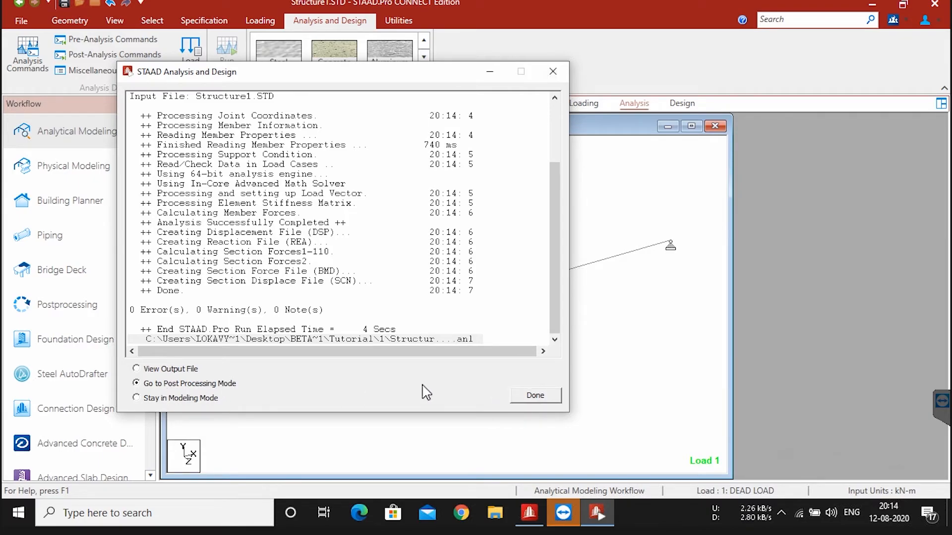
{"action": "left_click", "coordinate": [146, 399]}
{"action": "left_click", "coordinate": [540, 396]}
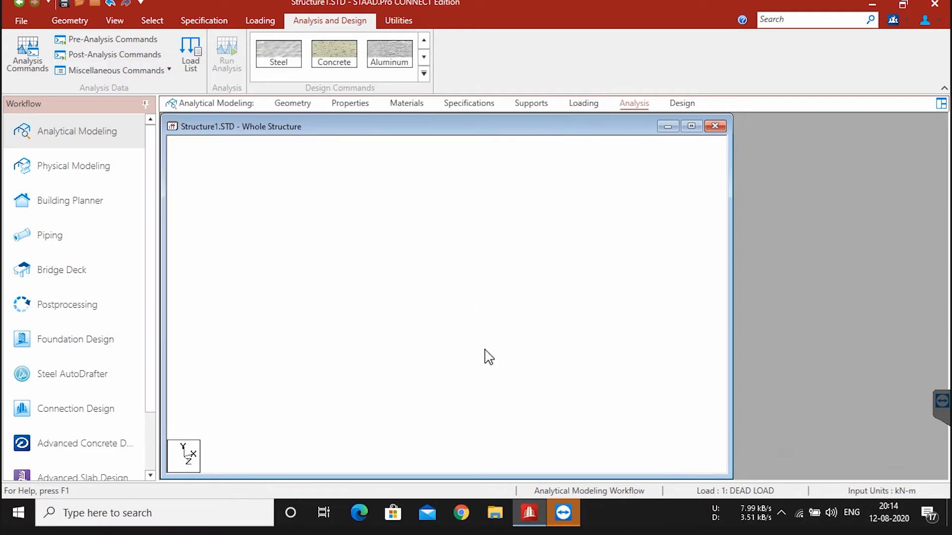
Step: Examine the beam's shear bending and deflection results, then close its details and deselect the beam
{"action": "double_click", "coordinate": [455, 309]}
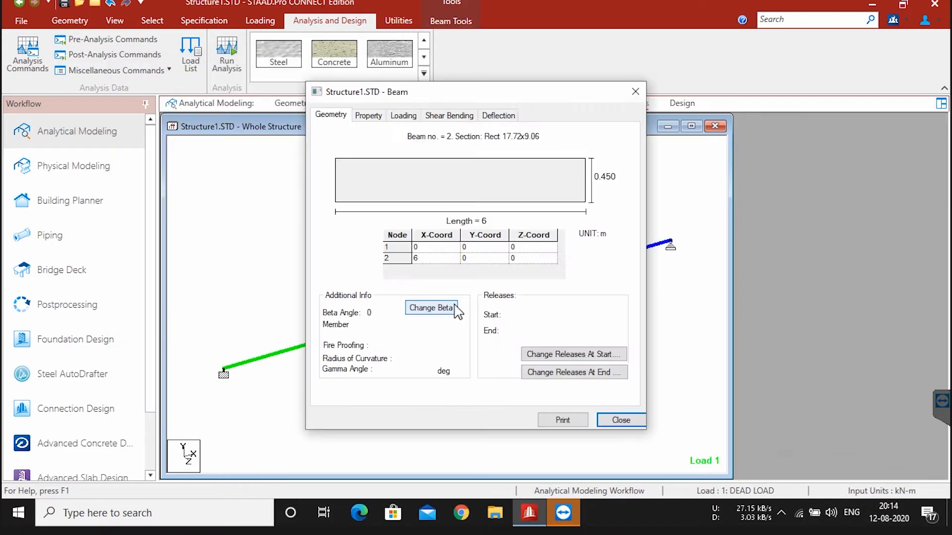
{"action": "left_click", "coordinate": [436, 117]}
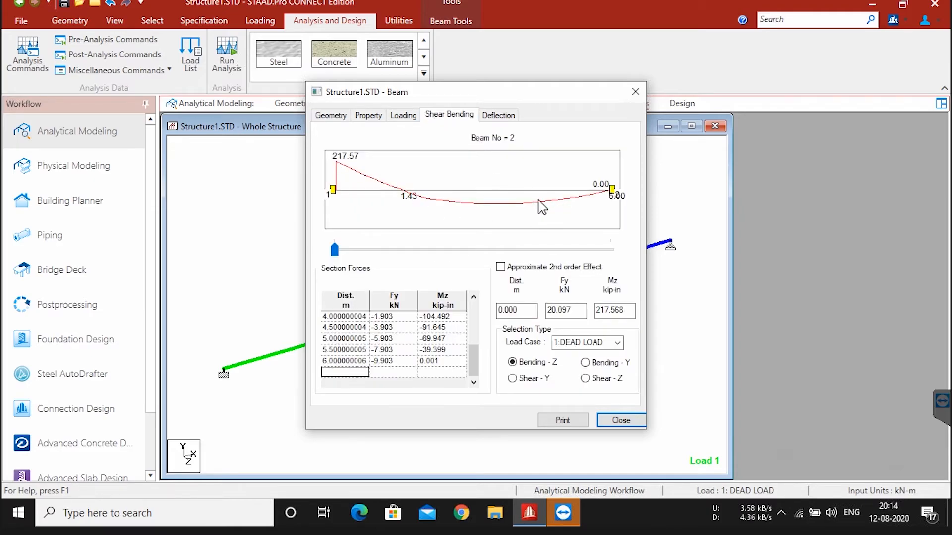
{"action": "left_click", "coordinate": [498, 116]}
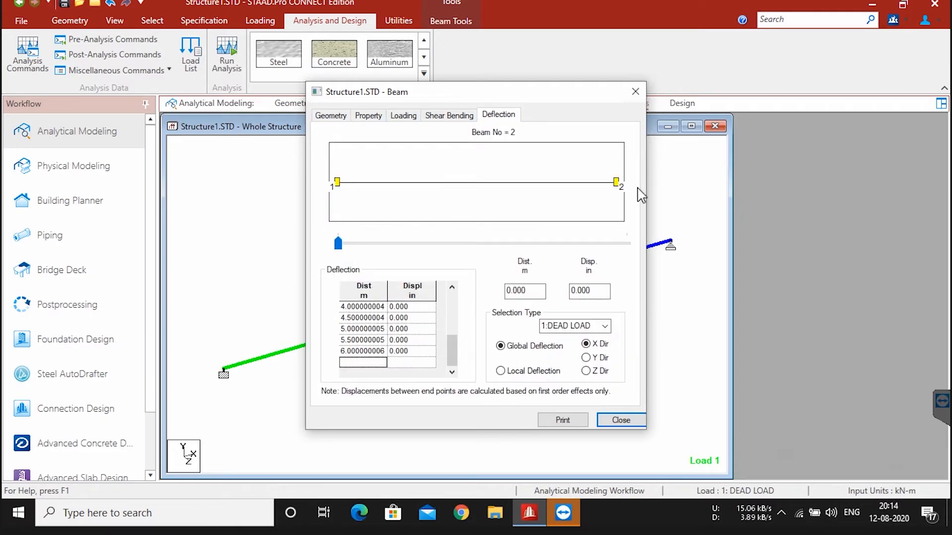
{"action": "left_click", "coordinate": [635, 92]}
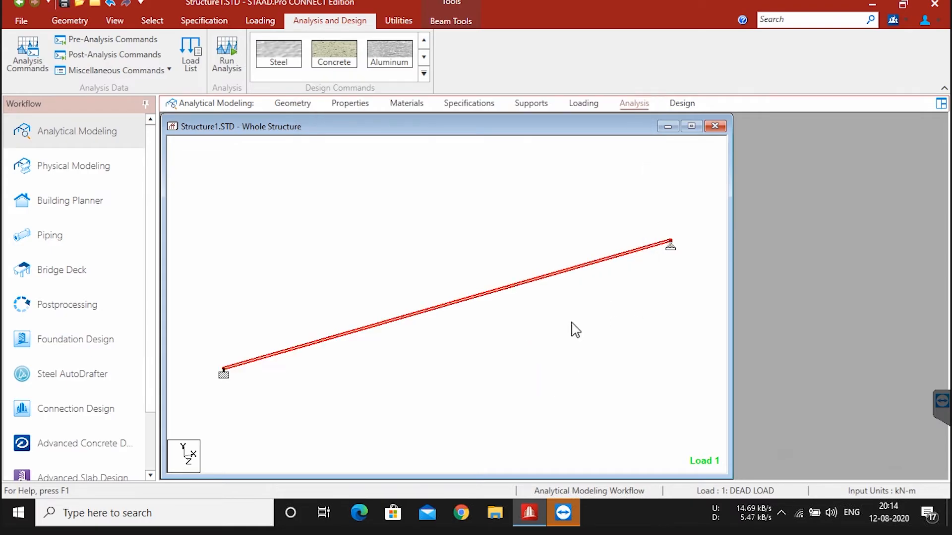
{"action": "left_click", "coordinate": [348, 228]}
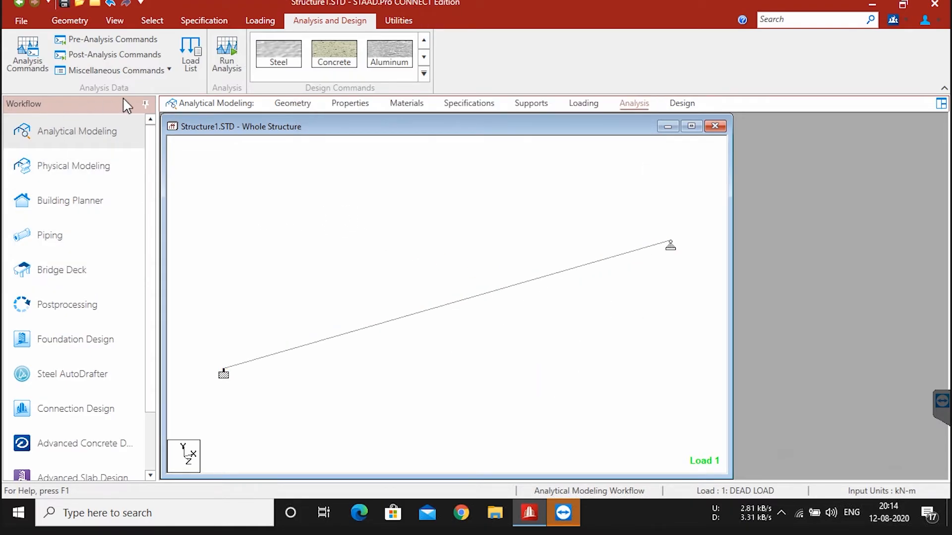
Step: Enter the postprocessing workflow with the DEAD LOAD case selected and show the beam in front elevation
{"action": "left_click", "coordinate": [103, 304]}
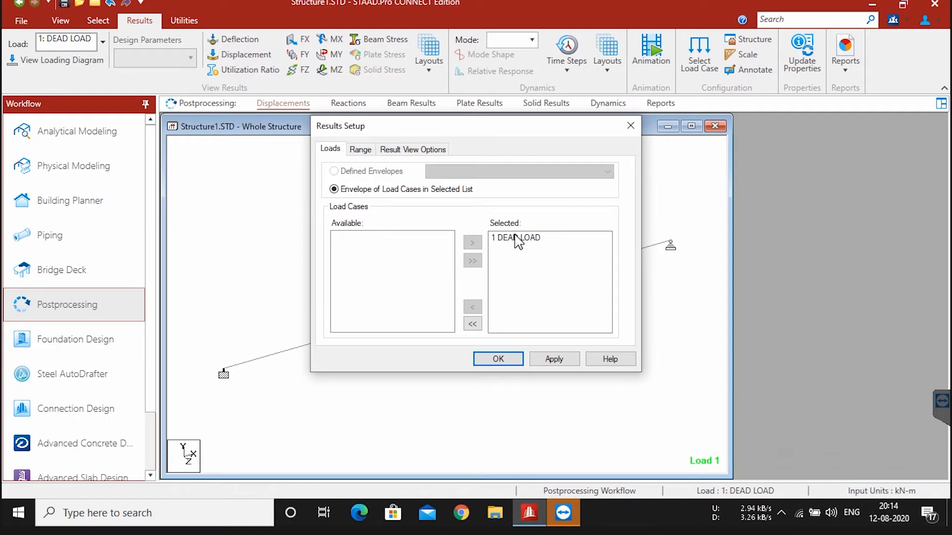
{"action": "left_click", "coordinate": [516, 358]}
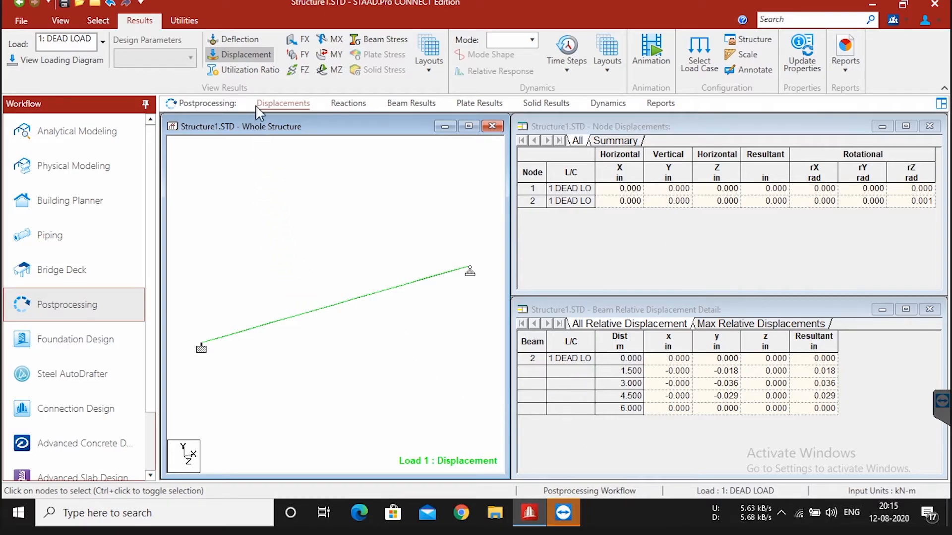
{"action": "left_click", "coordinate": [60, 21]}
{"action": "left_click", "coordinate": [285, 53]}
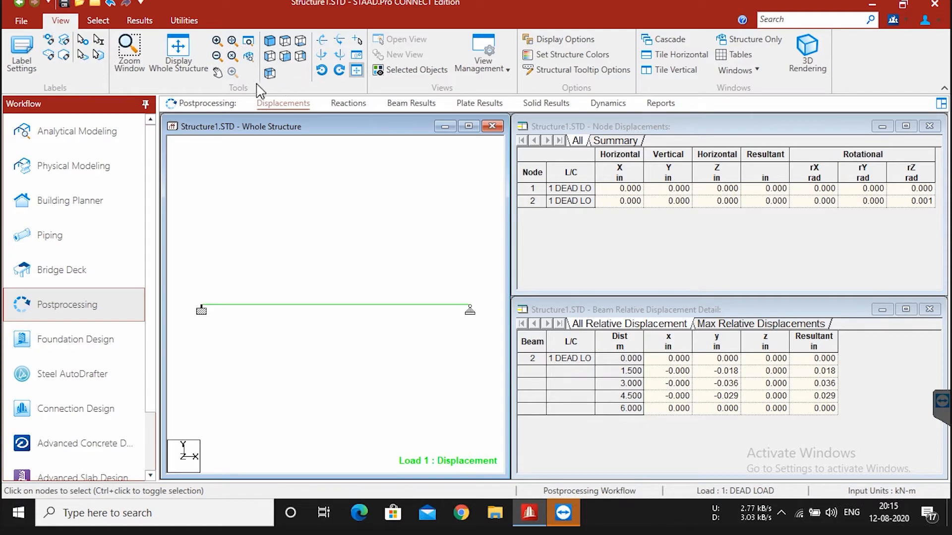
Step: View the beam's deflection and displacement results, and add the shear FY diagram to the displacement display
{"action": "left_click", "coordinate": [140, 20]}
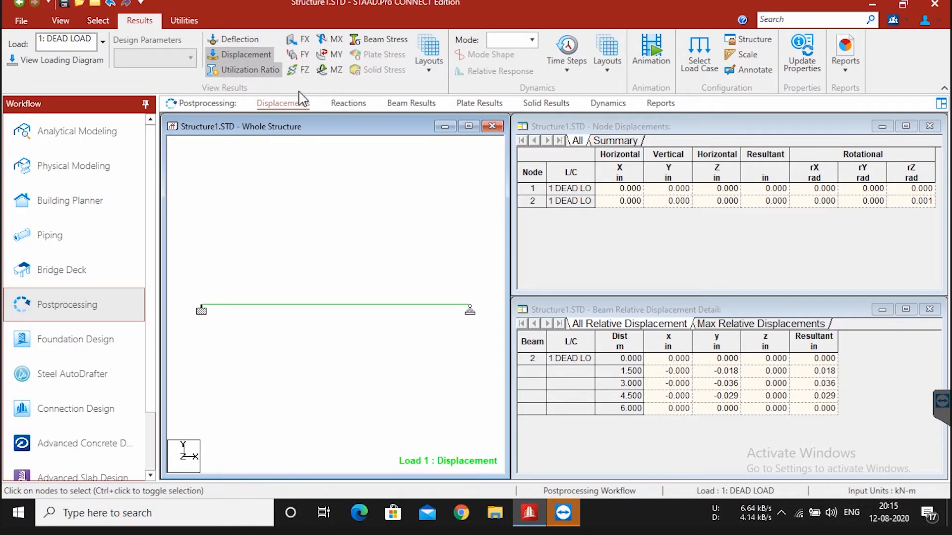
{"action": "left_click", "coordinate": [246, 40]}
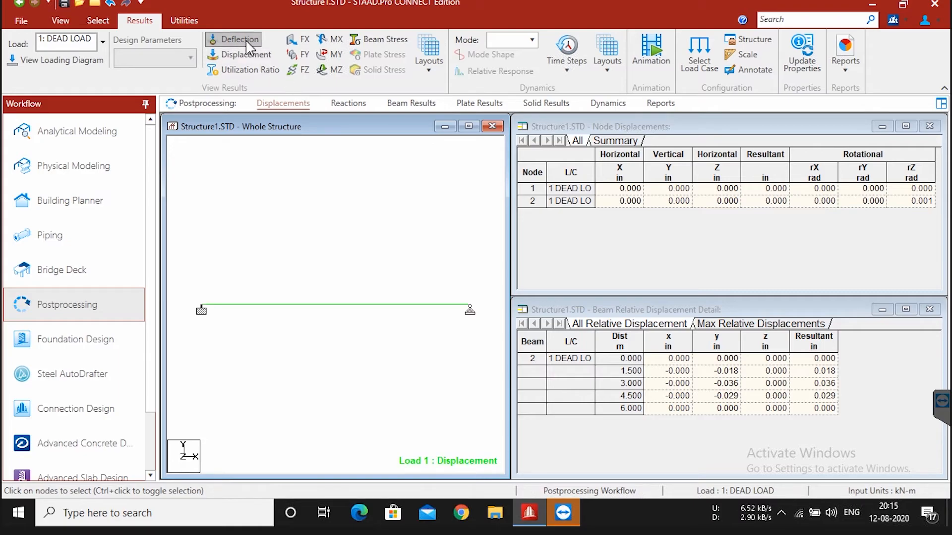
{"action": "left_click", "coordinate": [247, 55]}
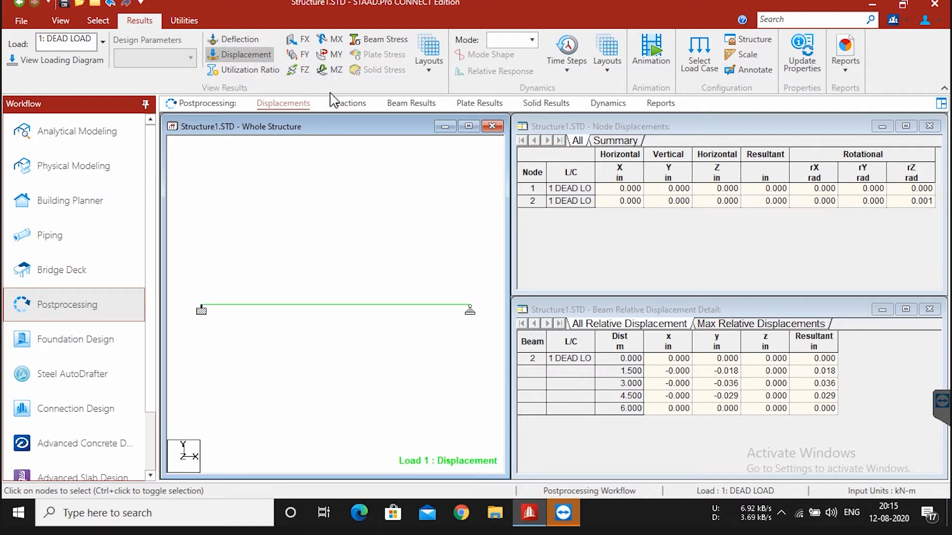
{"action": "left_click", "coordinate": [297, 51]}
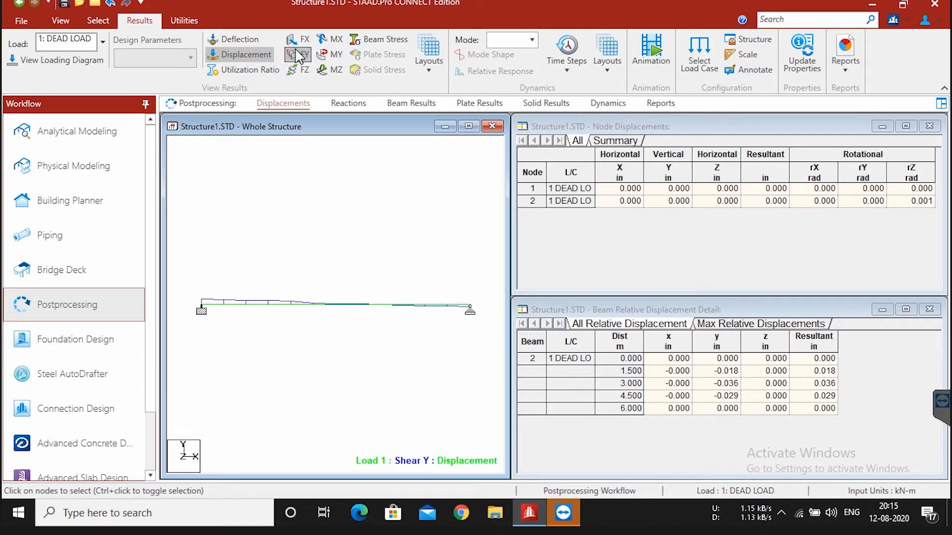
Step: Review the support reactions, then examine the bending moment MZ diagram along the beam from support to support
{"action": "left_click", "coordinate": [359, 104]}
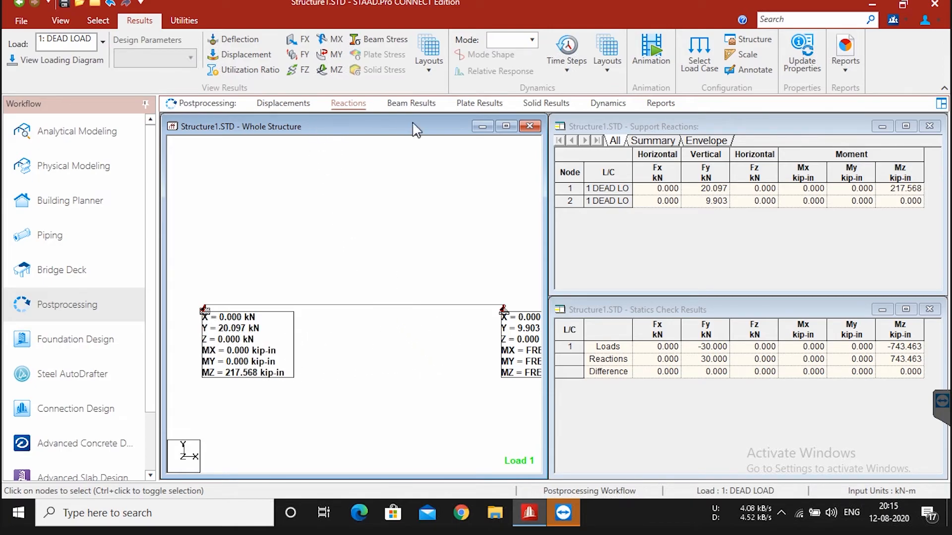
{"action": "left_click", "coordinate": [411, 103]}
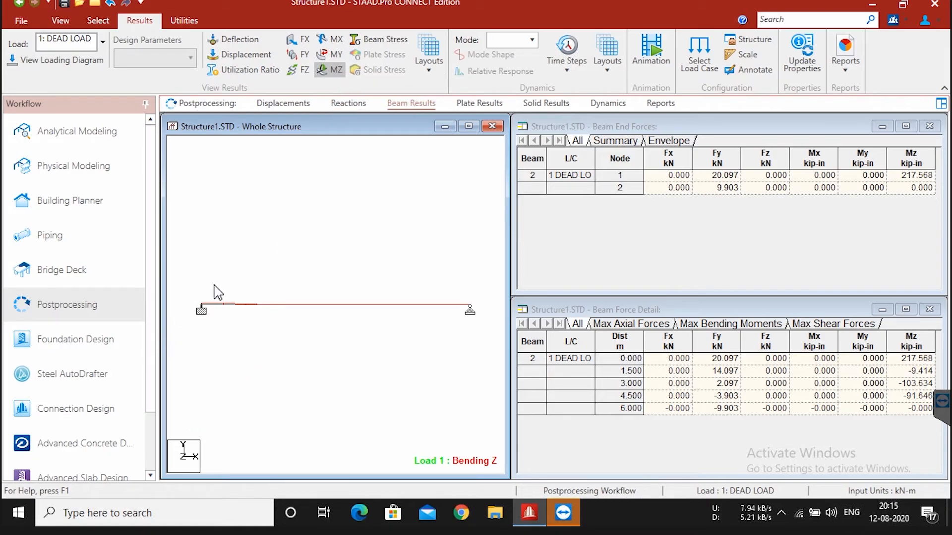
{"action": "scroll", "coordinate": [220, 315], "scroll_direction": "up", "scroll_amount": 5}
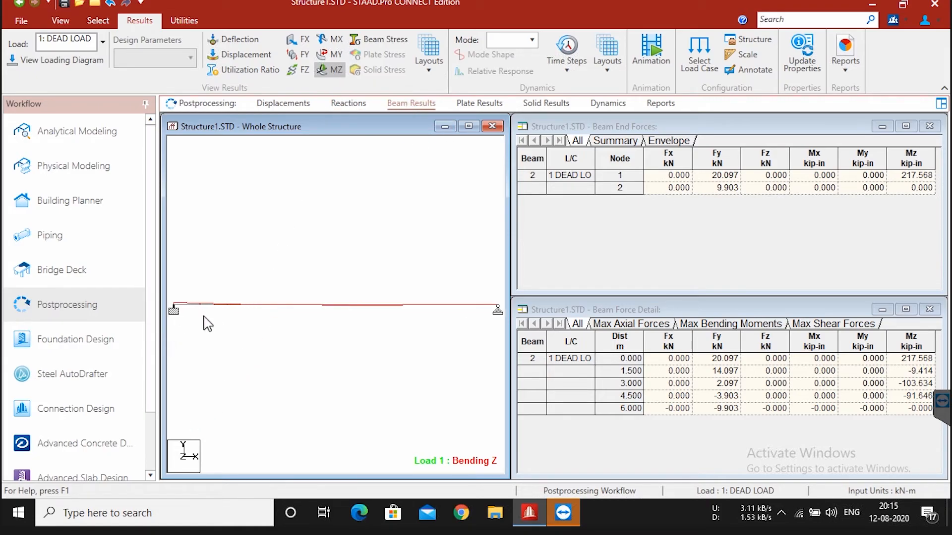
{"action": "scroll", "coordinate": [207, 324], "scroll_direction": "down", "scroll_amount": 4}
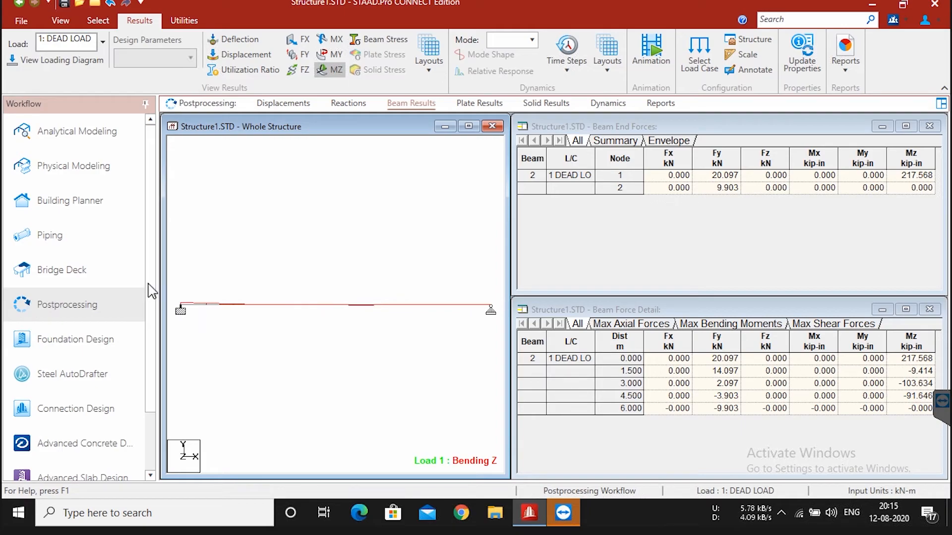
{"action": "scroll", "coordinate": [339, 297], "scroll_direction": "up", "scroll_amount": 4}
{"action": "scroll", "coordinate": [315, 302], "scroll_direction": "up", "scroll_amount": 8}
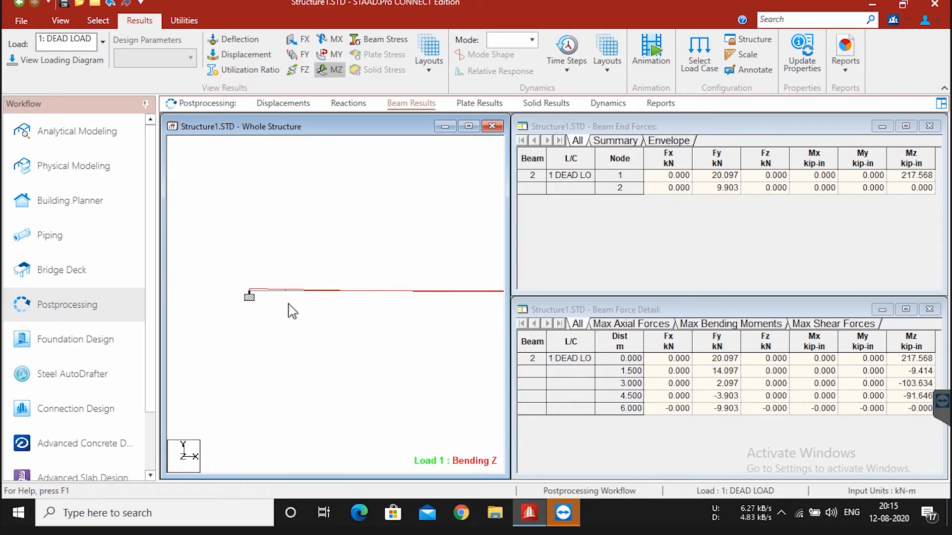
{"action": "scroll", "coordinate": [244, 313], "scroll_direction": "down", "scroll_amount": 4}
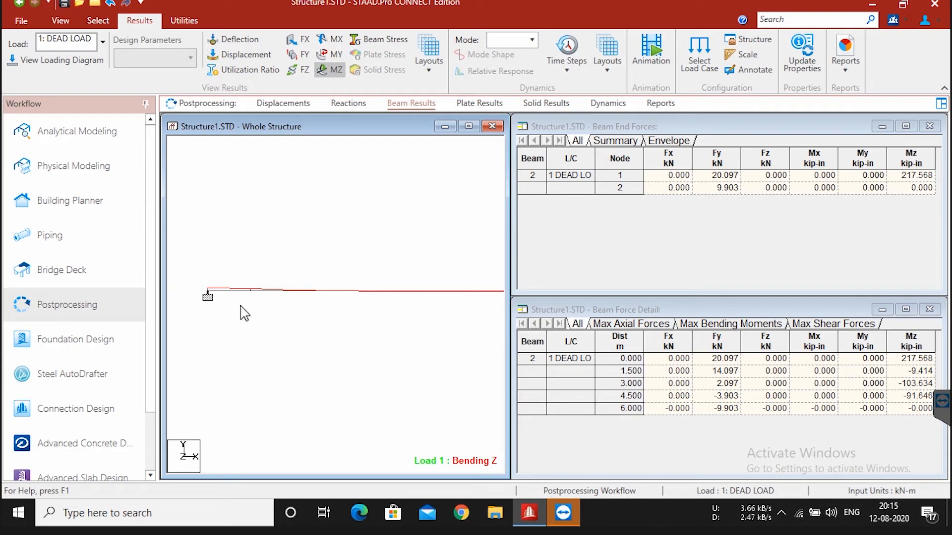
{"action": "scroll", "coordinate": [324, 324], "scroll_direction": "down", "scroll_amount": 1}
{"action": "middle_click_drag", "start_coordinate": [227, 366], "coordinate": [180, 384]}
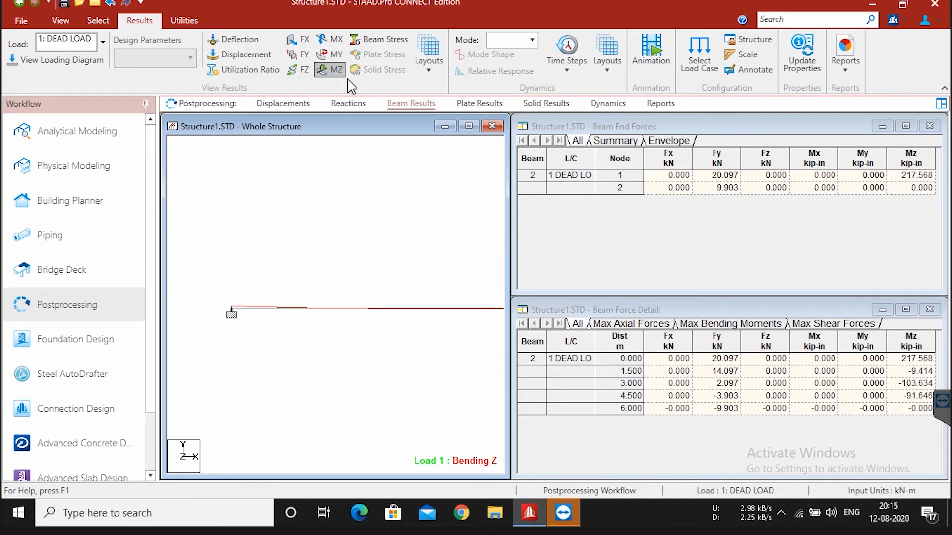
{"action": "middle_click_drag", "start_coordinate": [380, 340], "coordinate": [223, 349]}
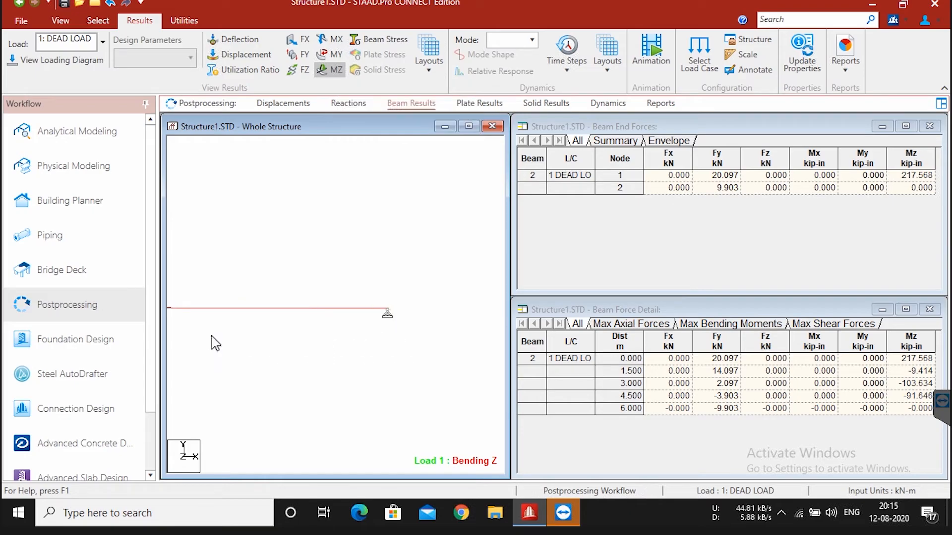
{"action": "middle_click_drag", "start_coordinate": [282, 349], "coordinate": [357, 322]}
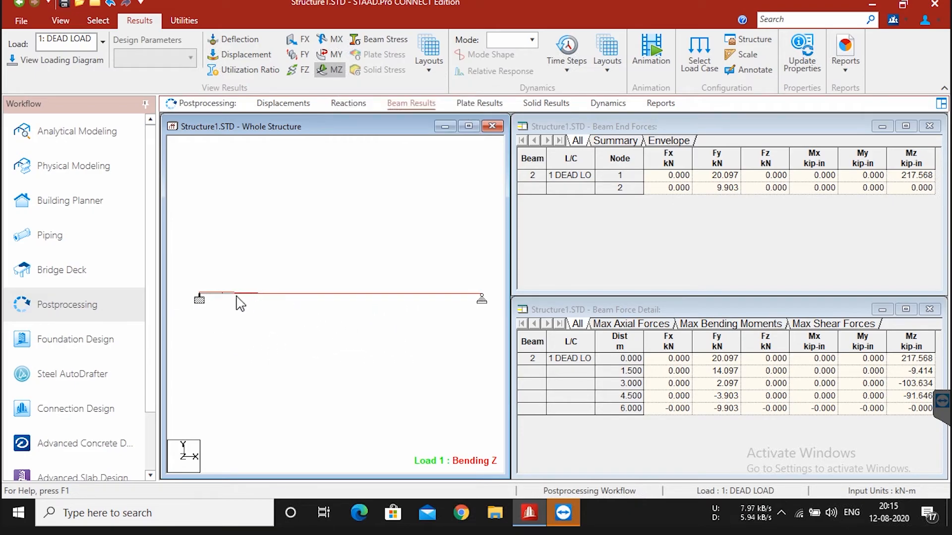
{"action": "scroll", "coordinate": [200, 300], "scroll_direction": "up", "scroll_amount": 1}
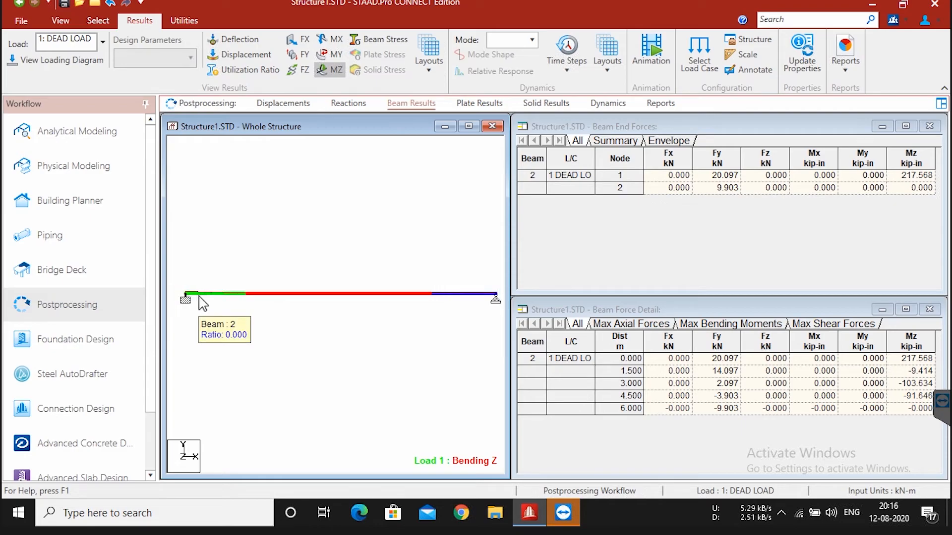
{"action": "scroll", "coordinate": [202, 303], "scroll_direction": "down", "scroll_amount": 1}
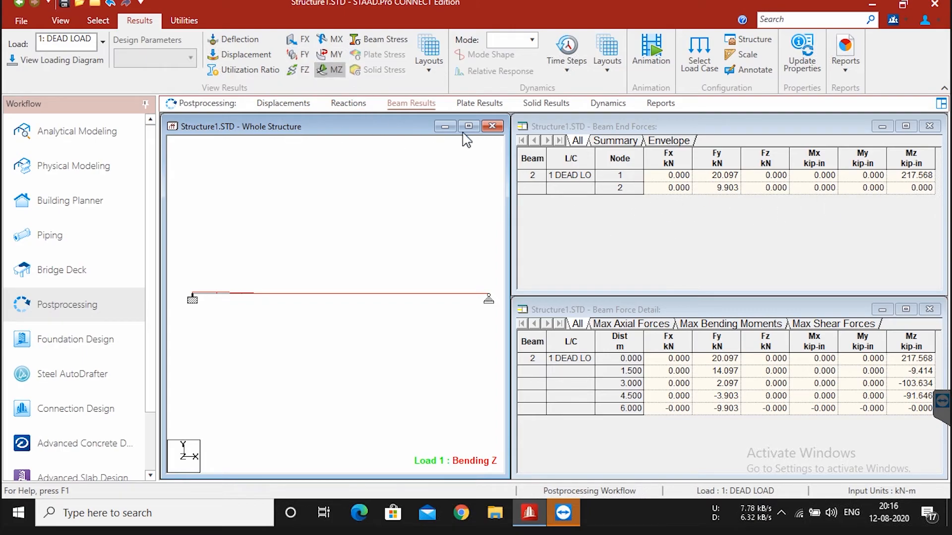
Step: Replace the MZ bending diagram with the FY shear diagram and briefly view the FX axial force on the beam
{"action": "left_click", "coordinate": [323, 70]}
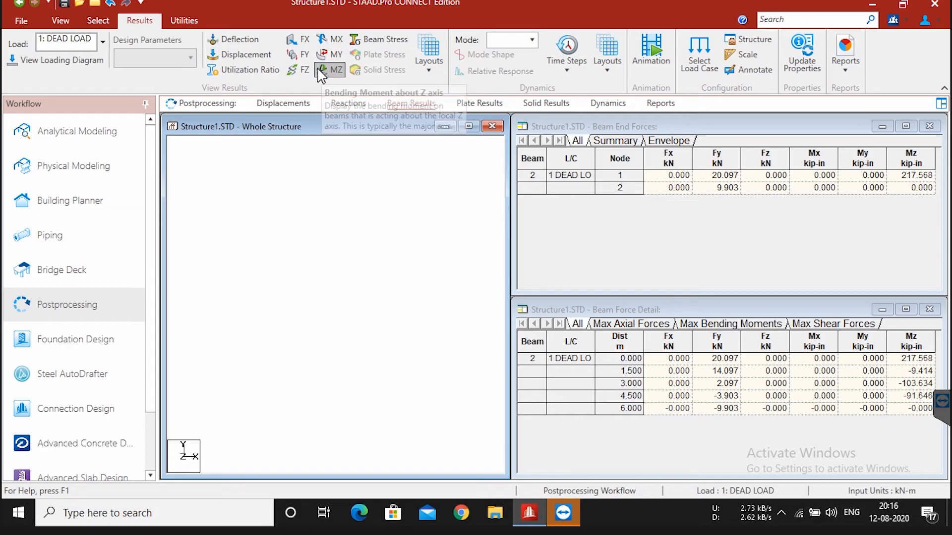
{"action": "left_click", "coordinate": [303, 56]}
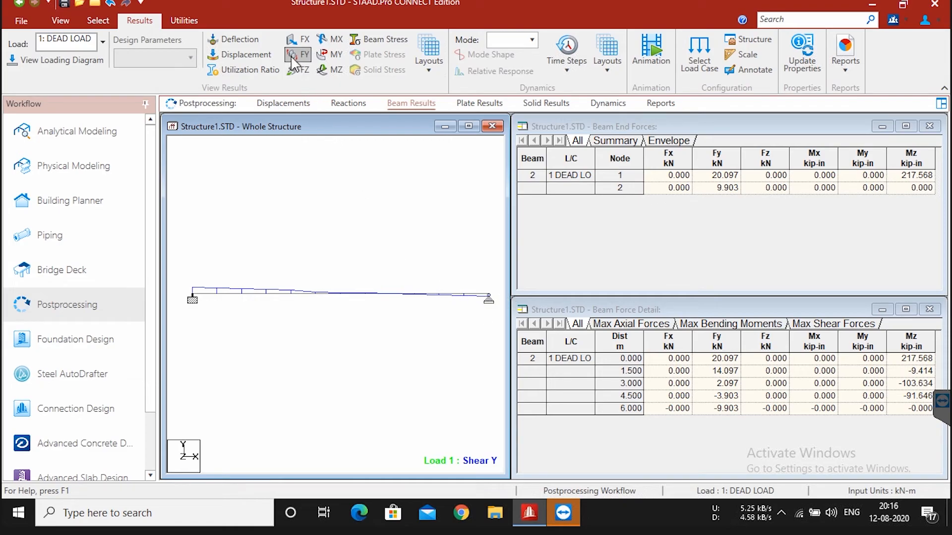
{"action": "left_click", "coordinate": [299, 44]}
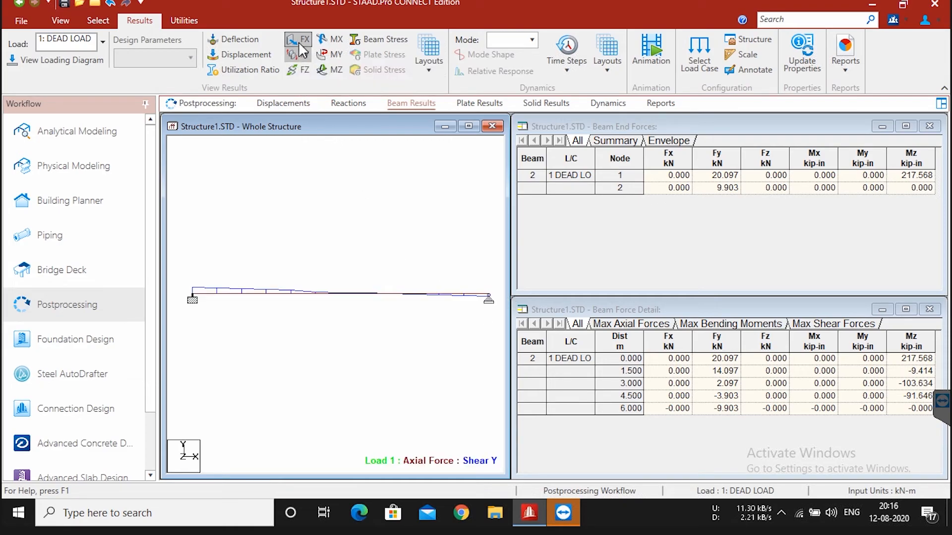
{"action": "left_click", "coordinate": [300, 43]}
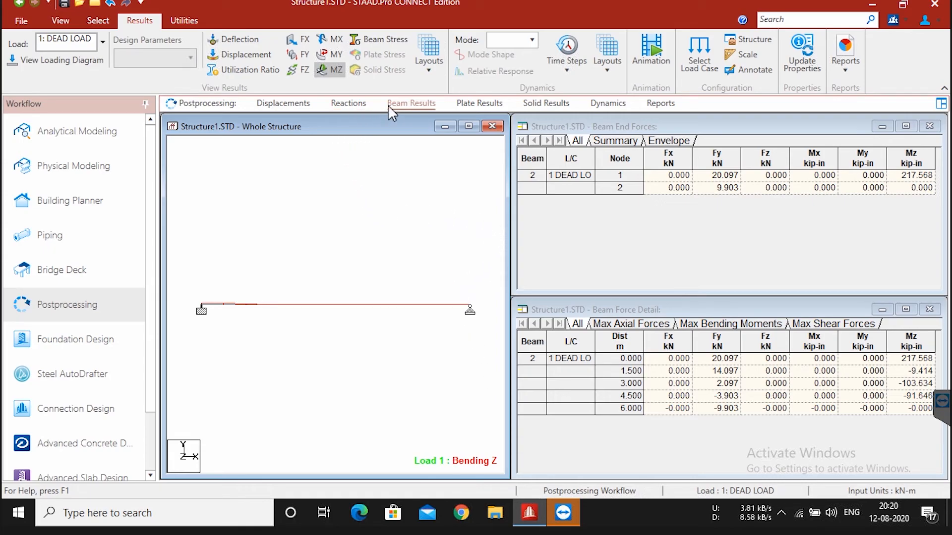
Step: Show the support reactions and set the structure units of linear springs to kN/m and rotational springs to kN-m/deg
{"action": "left_click", "coordinate": [362, 105]}
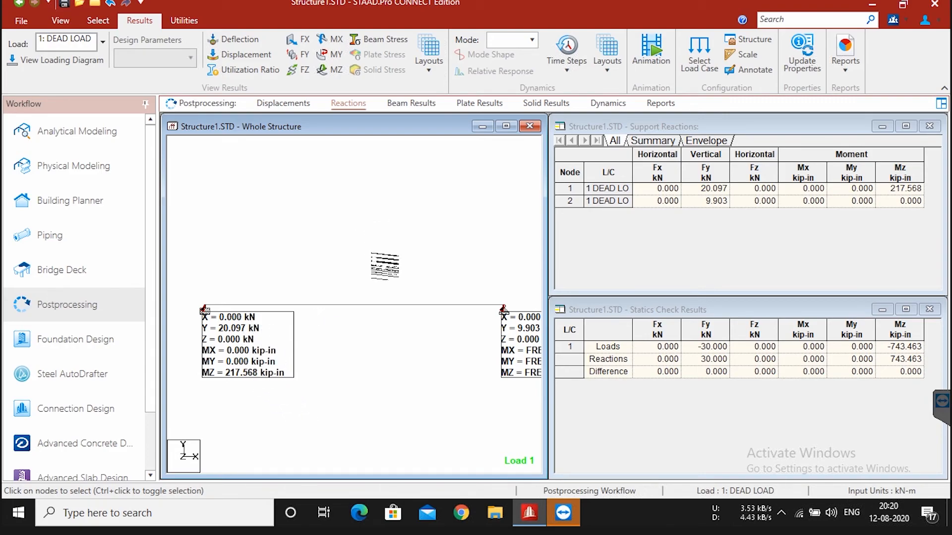
{"action": "right_click", "coordinate": [373, 207]}
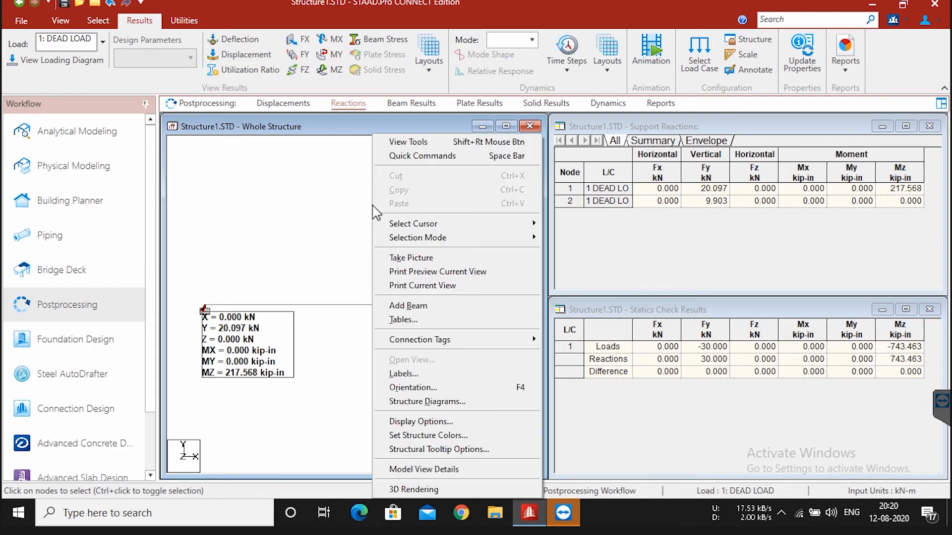
{"action": "left_click", "coordinate": [366, 209]}
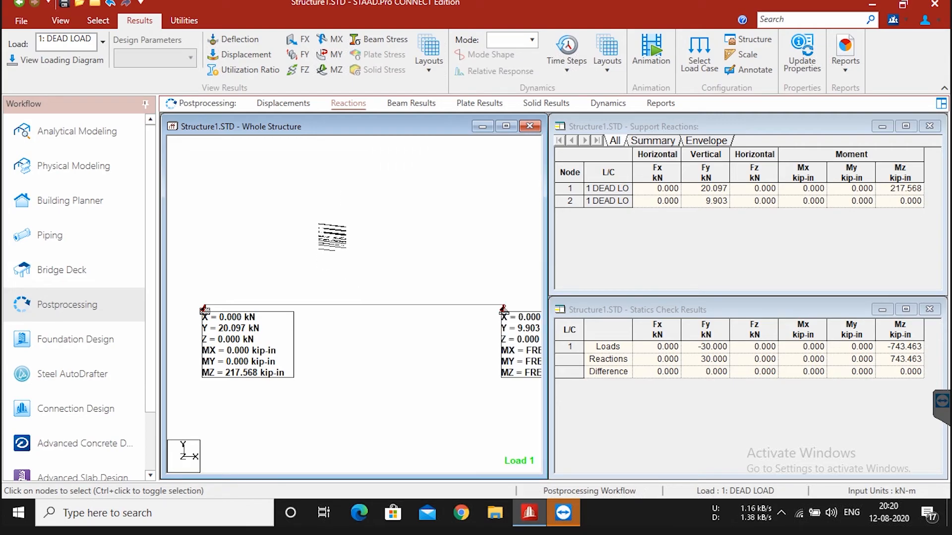
{"action": "right_click", "coordinate": [312, 252]}
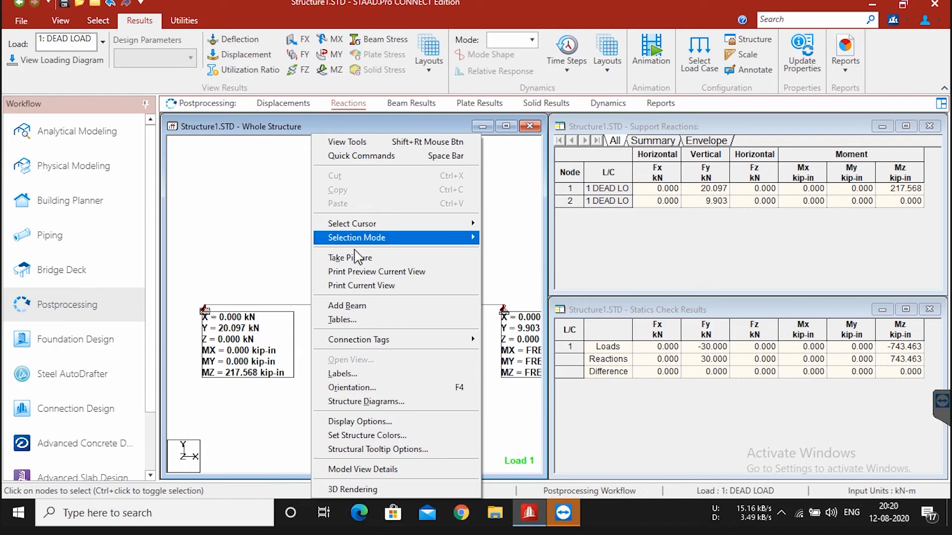
{"action": "left_click", "coordinate": [401, 422]}
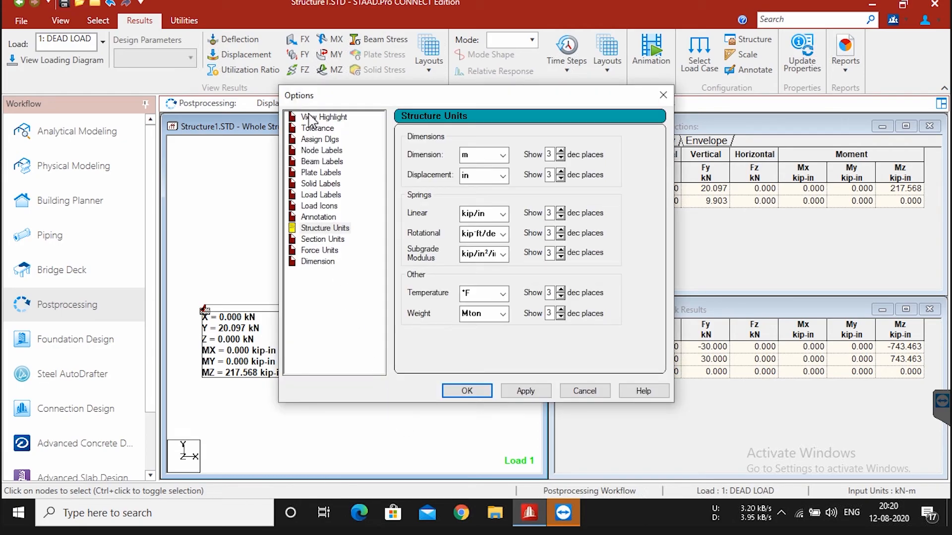
{"action": "left_click", "coordinate": [321, 232]}
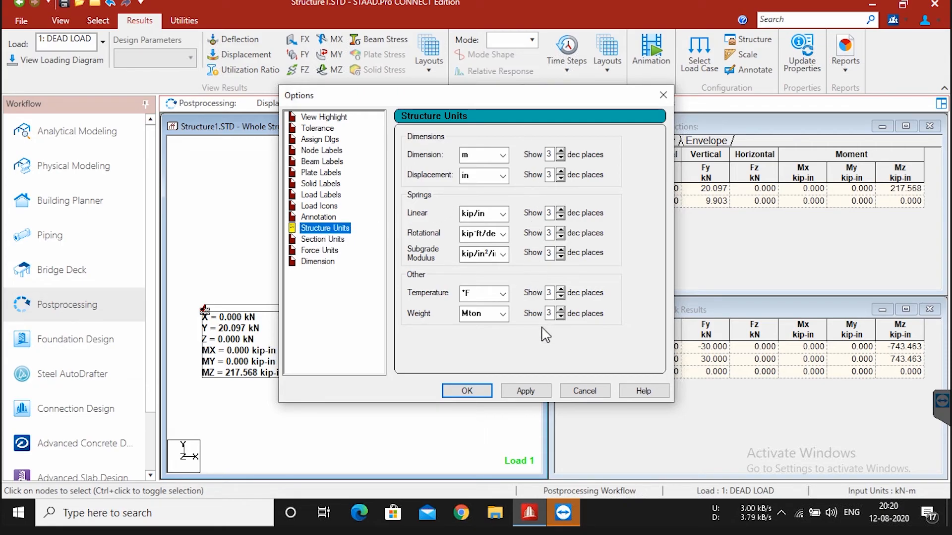
{"action": "left_click", "coordinate": [503, 214]}
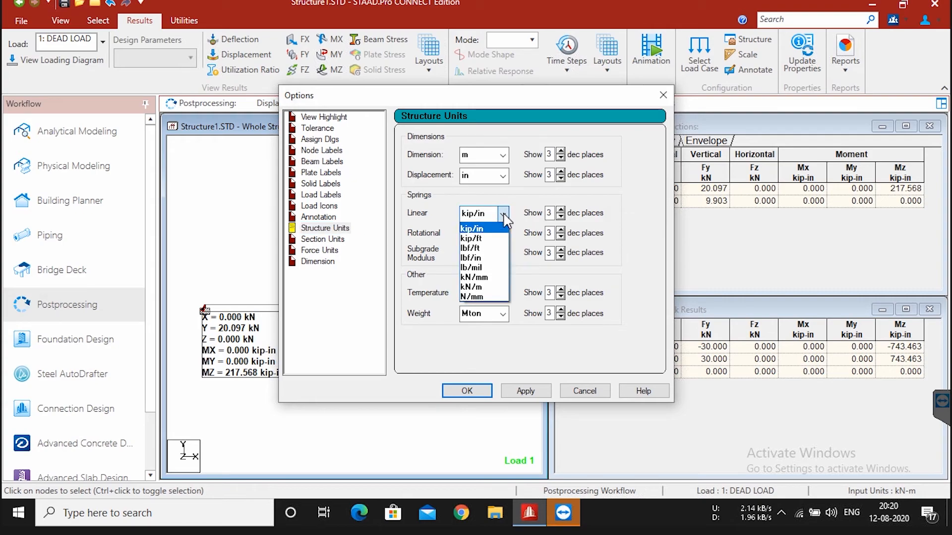
{"action": "left_click", "coordinate": [502, 287]}
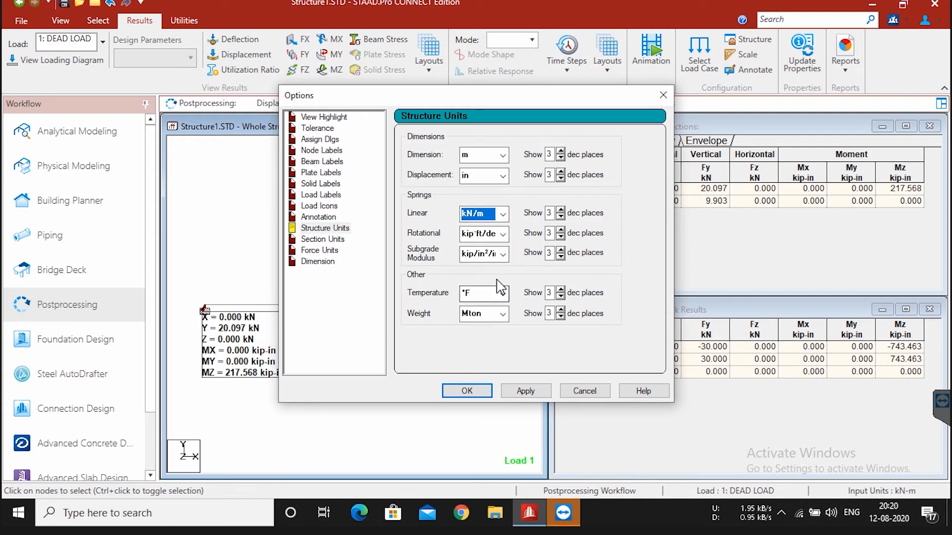
{"action": "left_click", "coordinate": [503, 234]}
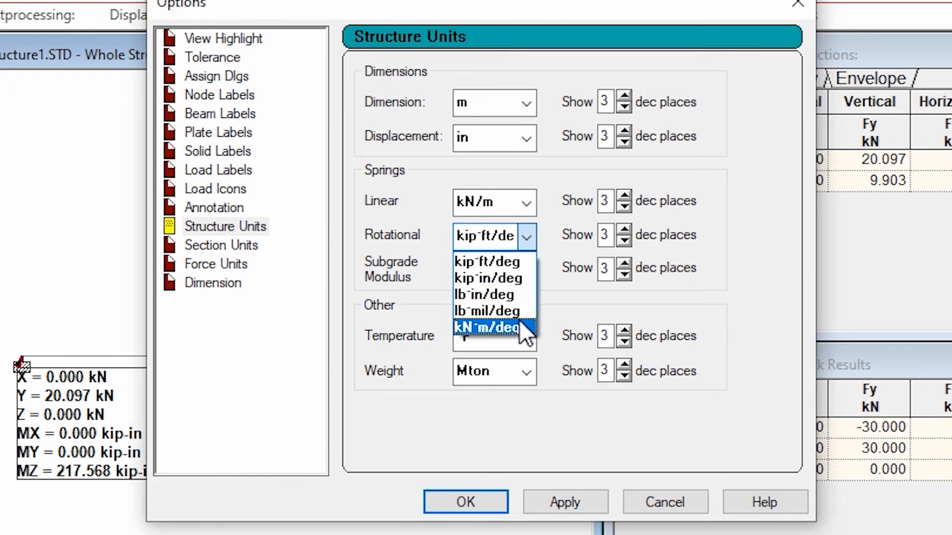
{"action": "left_click", "coordinate": [500, 287]}
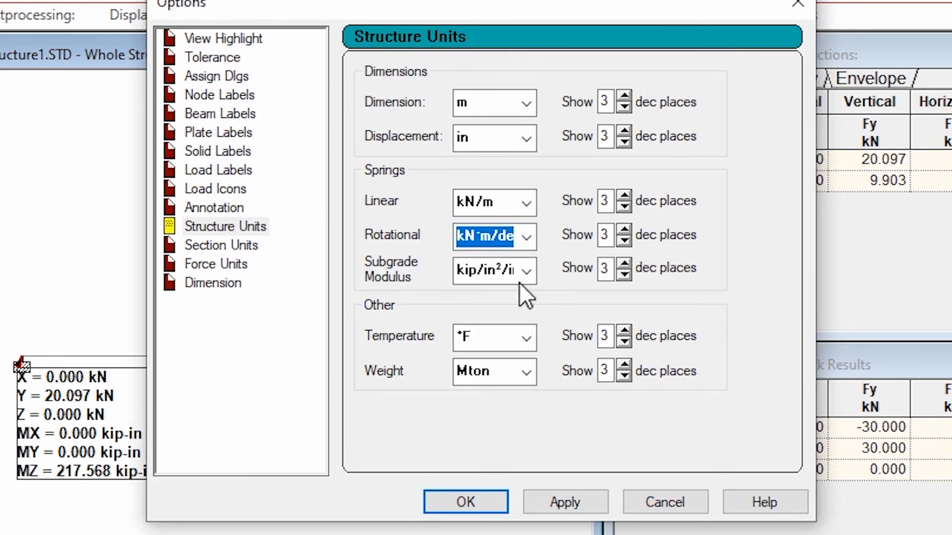
Step: Set the displacement unit to mm and the subgrade modulus unit to kN/m²/m
{"action": "left_click", "coordinate": [526, 139]}
{"action": "left_click", "coordinate": [506, 165]}
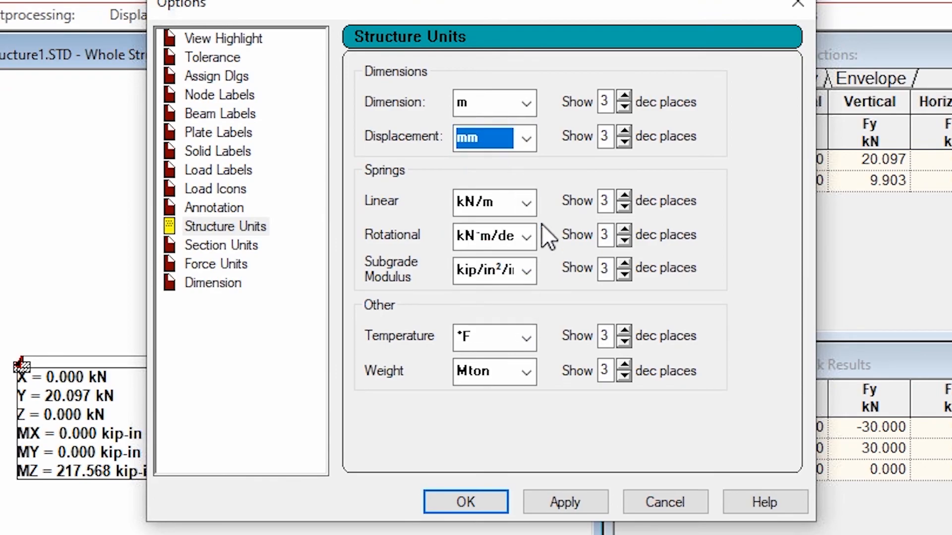
{"action": "left_click", "coordinate": [527, 271]}
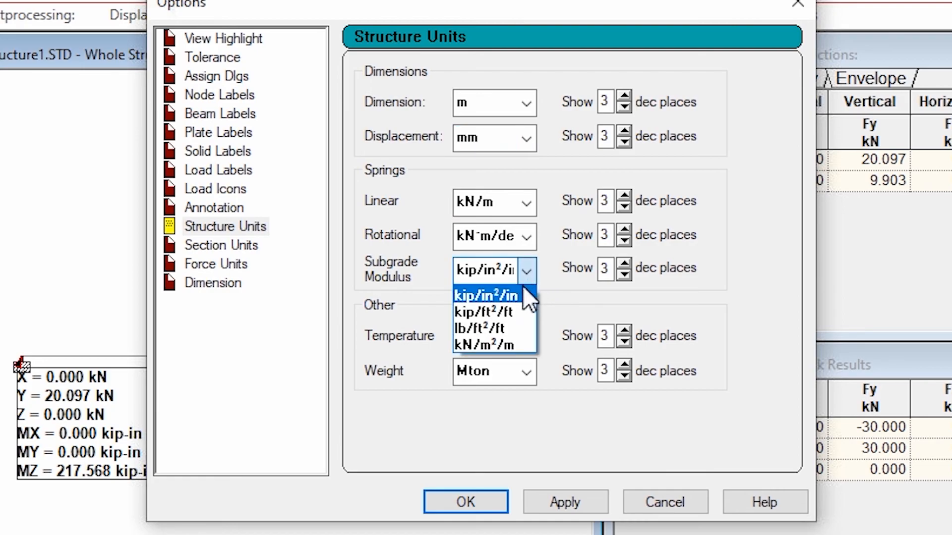
{"action": "left_click", "coordinate": [524, 347]}
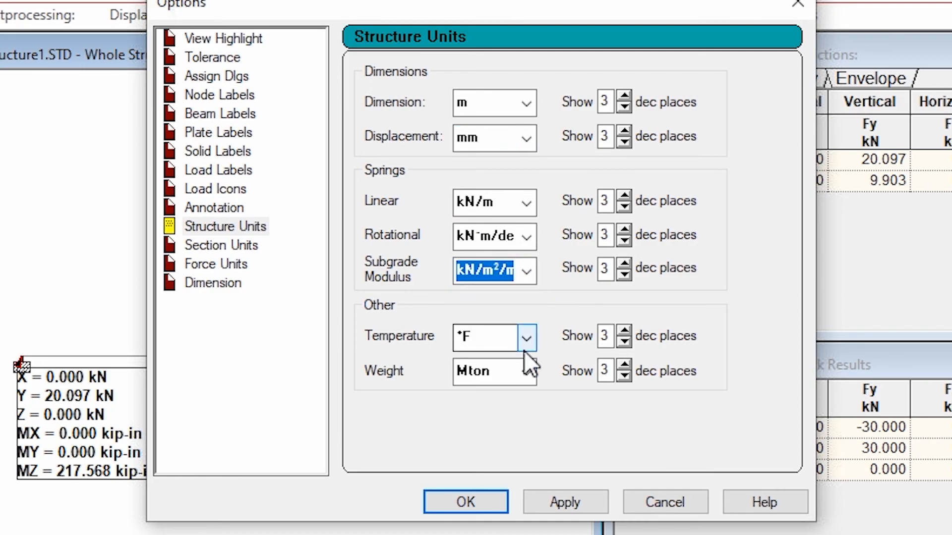
Step: Set the structure weight unit to kg and apply the structure unit settings
{"action": "left_click", "coordinate": [535, 371]}
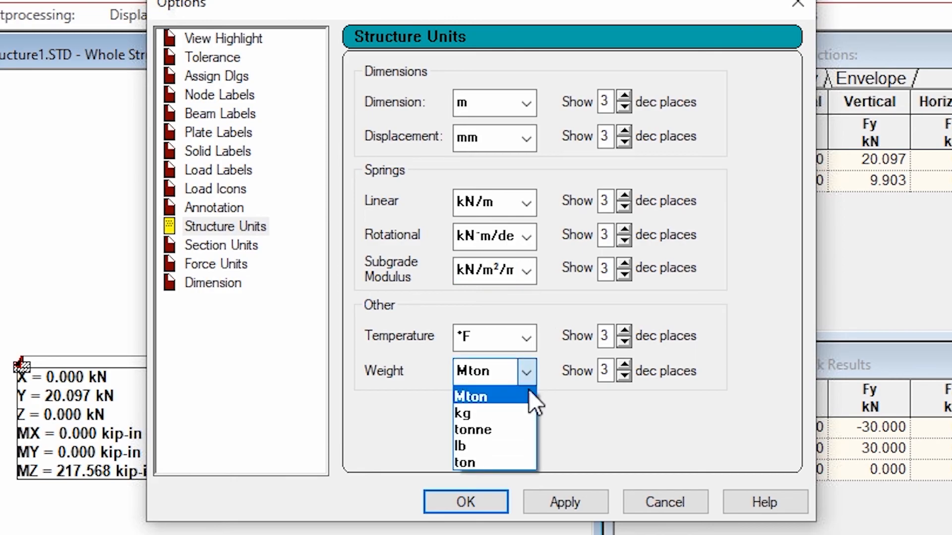
{"action": "left_click", "coordinate": [508, 409]}
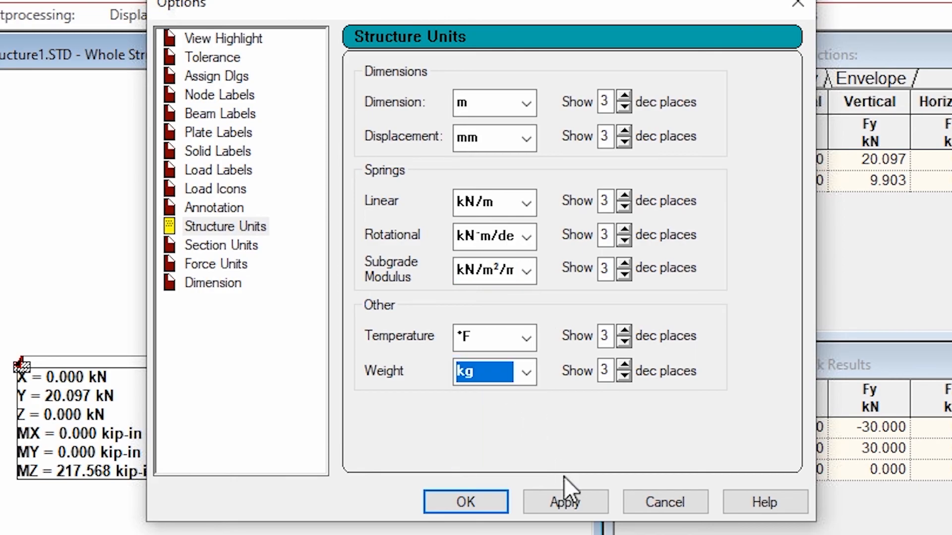
{"action": "left_click", "coordinate": [571, 504]}
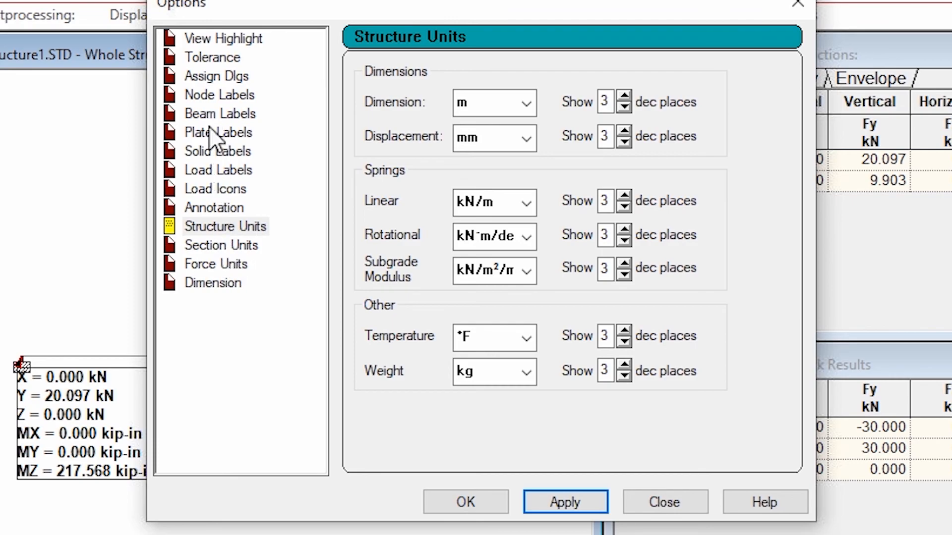
Step: Set the moment force unit to kN-m, apply it to the displayed reactions and close the options
{"action": "left_click", "coordinate": [222, 267]}
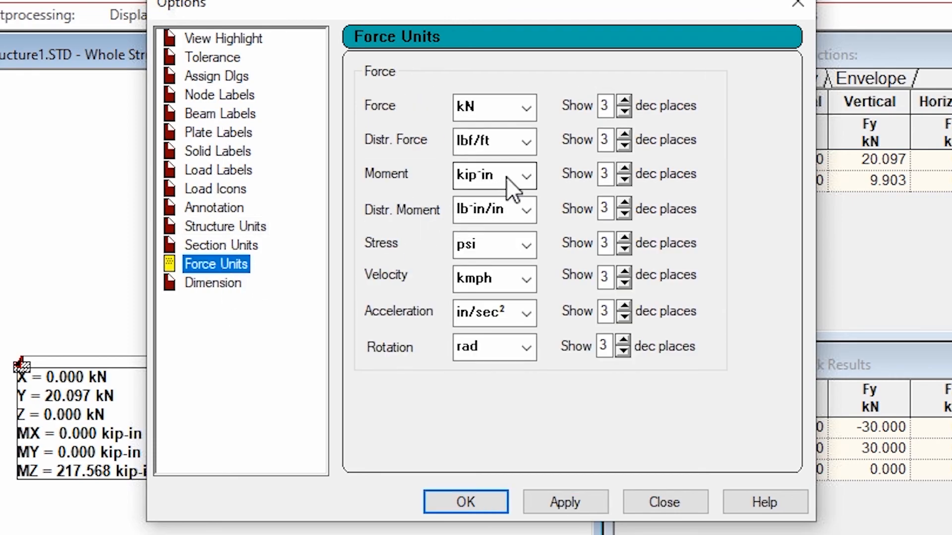
{"action": "left_click", "coordinate": [519, 174]}
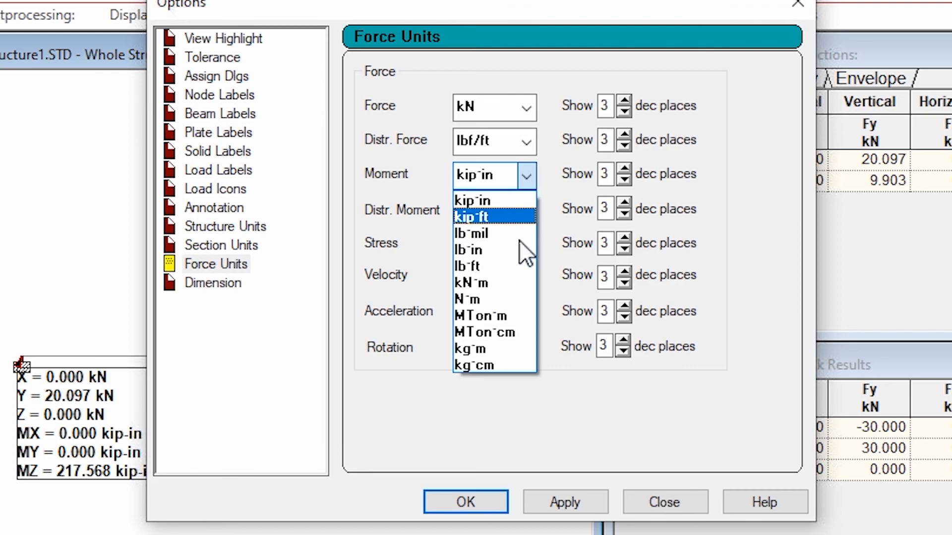
{"action": "left_click", "coordinate": [513, 282]}
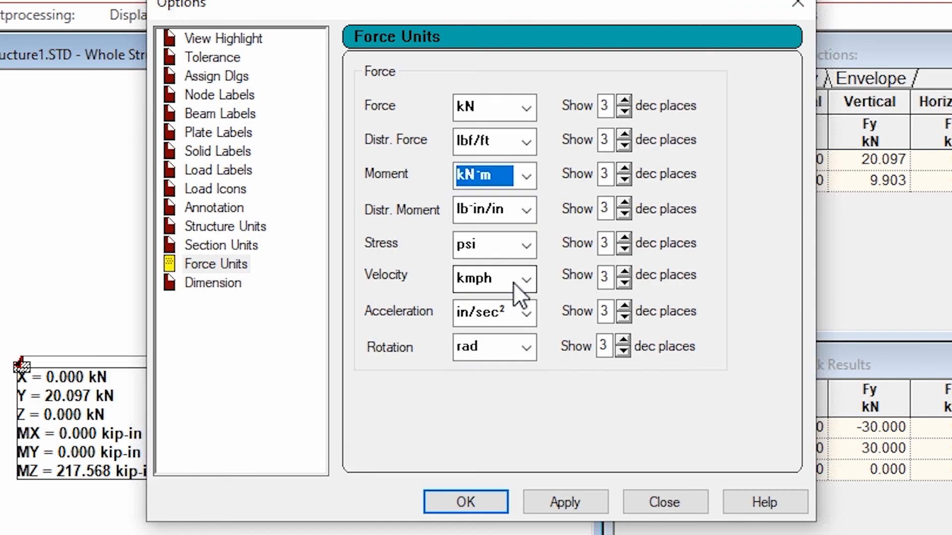
{"action": "left_click", "coordinate": [584, 499]}
{"action": "left_click_drag", "start_coordinate": [328, 95], "coordinate": [498, 78]}
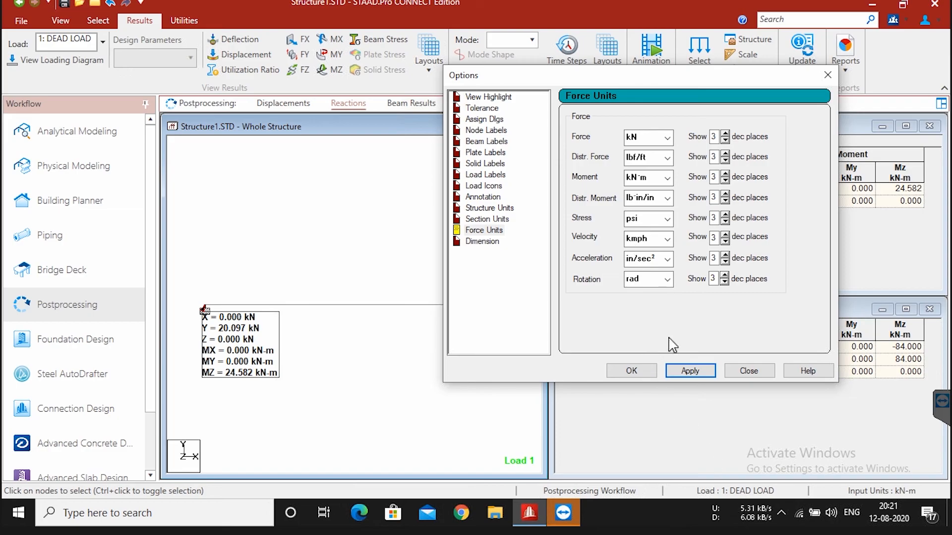
{"action": "left_click", "coordinate": [746, 371]}
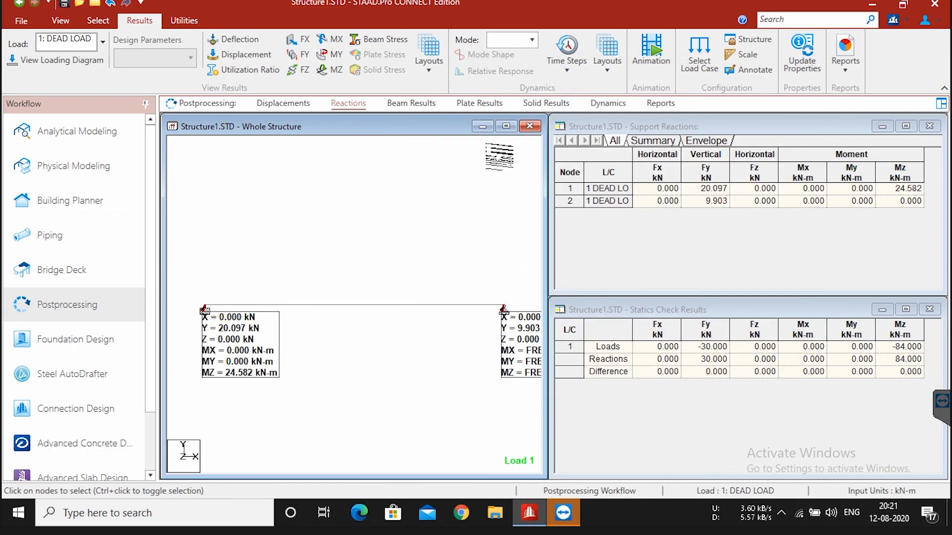
Step: Set up a report with all available input items added to the job info, and generate its page preview
{"action": "left_click", "coordinate": [660, 105]}
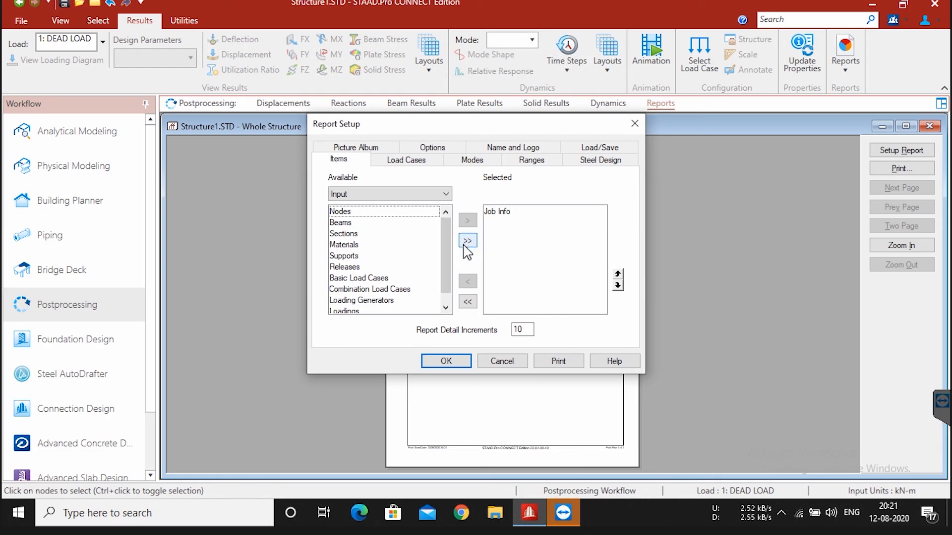
{"action": "left_click", "coordinate": [466, 242]}
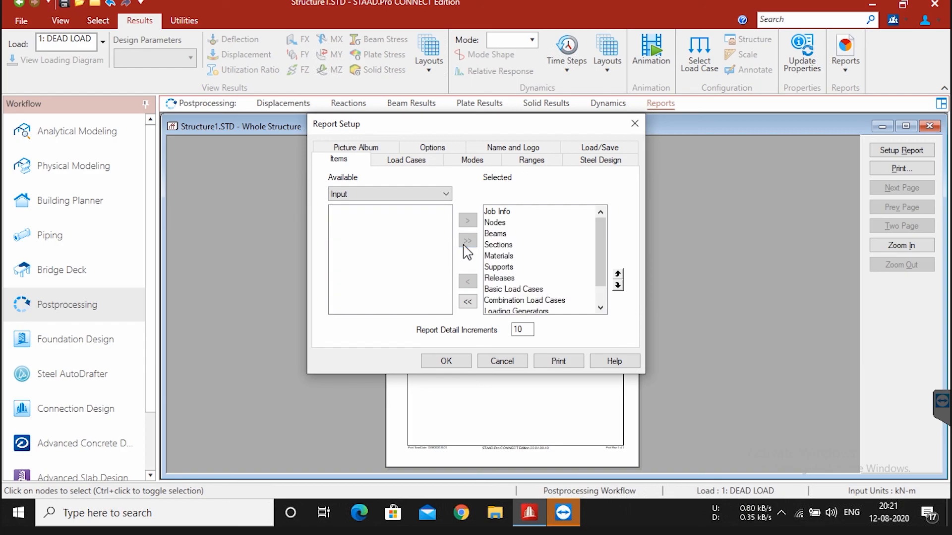
{"action": "left_click", "coordinate": [462, 366]}
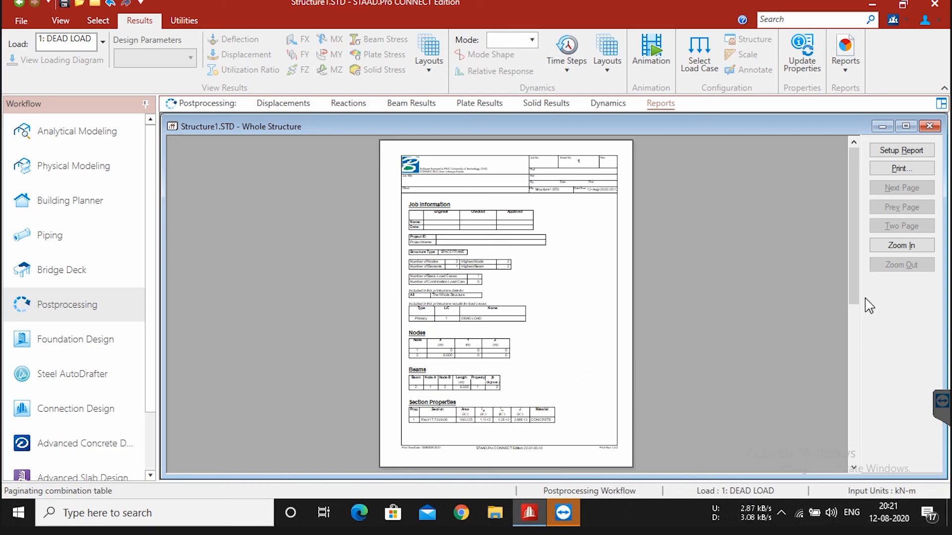
{"action": "left_click_drag", "start_coordinate": [858, 253], "coordinate": [798, 204]}
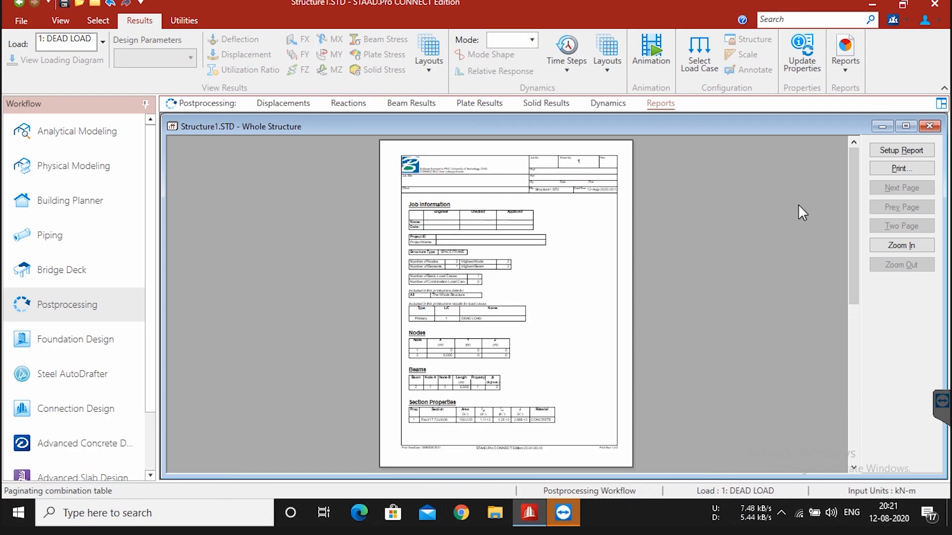